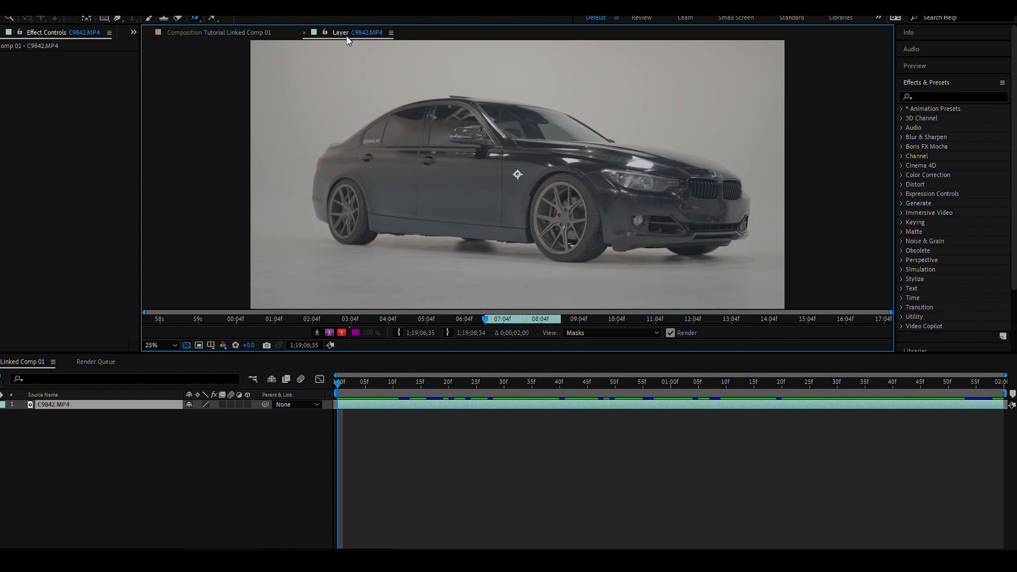
# - Select the whole car with a Roto Brush stroke and add the missed trunk edge at the rear
pyautogui.moveTo(710, 177)
pyautogui.mouseDown()
pyautogui.moveTo(621, 166)
pyautogui.moveTo(569, 131)
pyautogui.mouseUp()
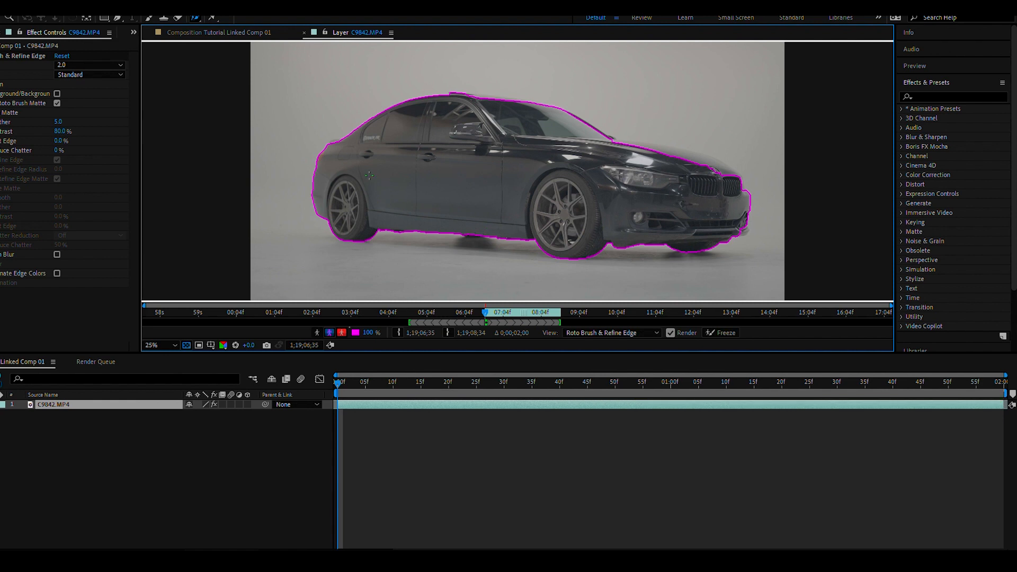
pyautogui.scroll(2, 455, 190)
pyautogui.moveTo(454, 191); pyautogui.dragTo(619, 218)
pyautogui.scroll(1, 398, 138)
pyautogui.moveTo(514, 188); pyautogui.dragTo(584, 229)
pyautogui.moveTo(369, 177)
pyautogui.mouseDown()
pyautogui.moveTo(393, 199)
pyautogui.moveTo(467, 164)
pyautogui.mouseUp()
pyautogui.scroll(1, 394, 199)
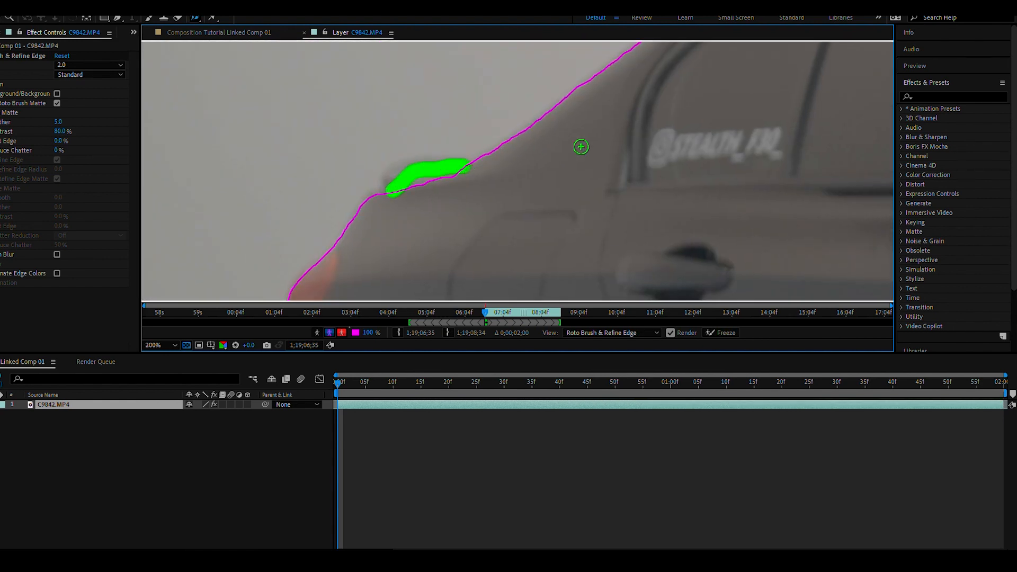
# - Extend the Roto Brush selection along the car's outline, including the hood edge above the front grille
pyautogui.scroll(-1, 679, 135)
pyautogui.moveTo(680, 136); pyautogui.dragTo(371, 178)
pyautogui.moveTo(460, 138); pyautogui.dragTo(672, 158)
pyautogui.scroll(1, 491, 113)
pyautogui.moveTo(306, 150)
pyautogui.mouseDown()
pyautogui.moveTo(753, 194)
pyautogui.moveTo(493, 200)
pyautogui.mouseUp()
pyautogui.scroll(-1, 542, 184)
pyautogui.moveTo(427, 122)
pyautogui.mouseDown()
pyautogui.moveTo(658, 243)
pyautogui.moveTo(546, 232)
pyautogui.mouseUp()
pyautogui.scroll(-1, 657, 243)
pyautogui.moveTo(454, 195); pyautogui.dragTo(649, 254)
pyautogui.scroll(2, 649, 250)
pyautogui.scroll(-1, 563, 179)
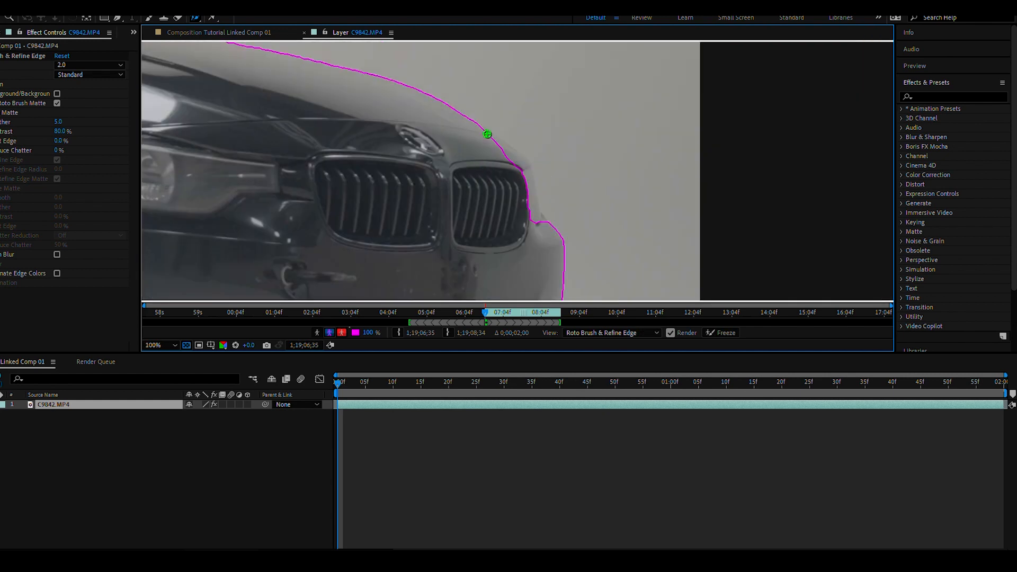
pyautogui.moveTo(493, 138); pyautogui.dragTo(541, 229)
# - Touch up the selection outline around the car's front end, subtracting a small spot of excess background
pyautogui.scroll(-1, 540, 229)
pyautogui.scroll(-1, 449, 189)
pyautogui.scroll(1, 530, 203)
pyautogui.scroll(-1, 514, 172)
pyautogui.scroll(2, 517, 171)
pyautogui.keyDown('alt'); pyautogui.click(526, 146); pyautogui.keyUp('alt')
pyautogui.scroll(-1, 516, 160)
pyautogui.scroll(-1, 635, 238)
# - Refine the remaining selection edges and add the trunk lid's rear corner to the selection
pyautogui.moveTo(596, 296); pyautogui.dragTo(522, 222)
pyautogui.scroll(2, 522, 222)
pyautogui.moveTo(582, 175); pyautogui.dragTo(615, 158)
pyautogui.scroll(-2, 599, 233)
pyautogui.scroll(1, 330, 102)
pyautogui.moveTo(330, 102); pyautogui.dragTo(536, 176)
pyautogui.scroll(2, 254, 234)
pyautogui.moveTo(254, 235); pyautogui.dragTo(483, 144)
pyautogui.click(493, 152)
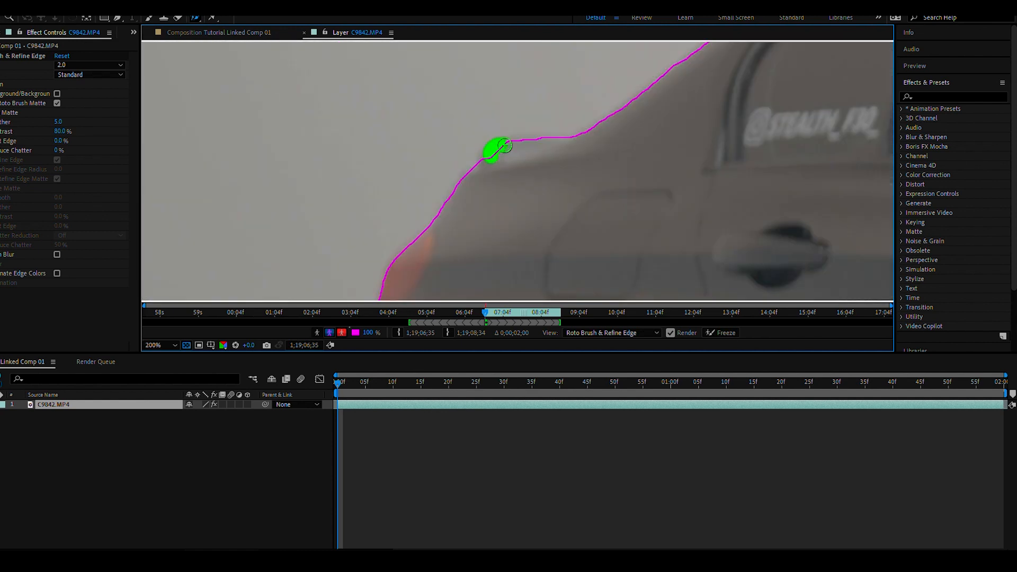
pyautogui.scroll(-3, 396, 146)
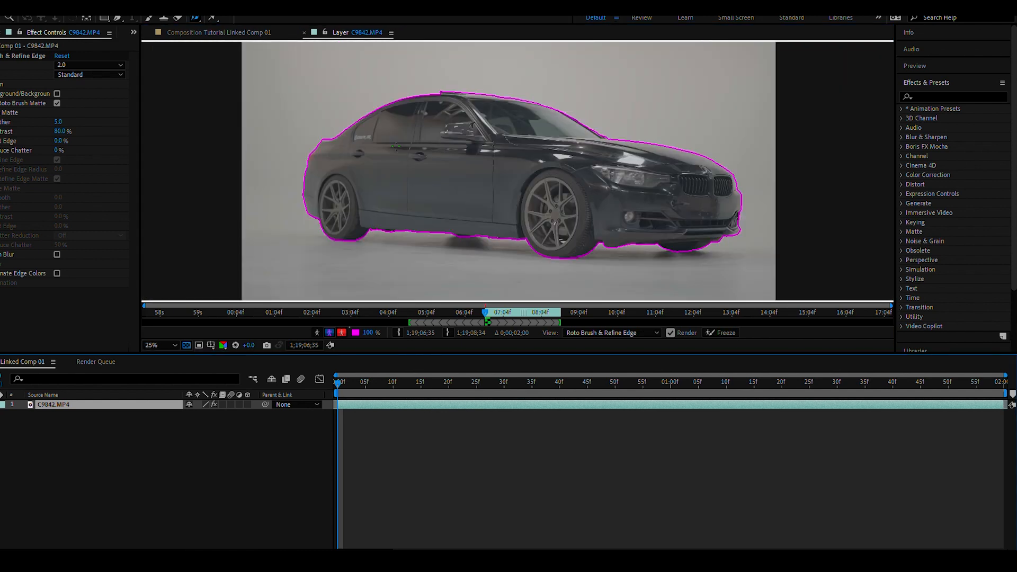
# - Propagate the selection to 1;19;07;11, correct the roof edge above the windshield, and check the sill and front bumper edges
pyautogui.press('space')
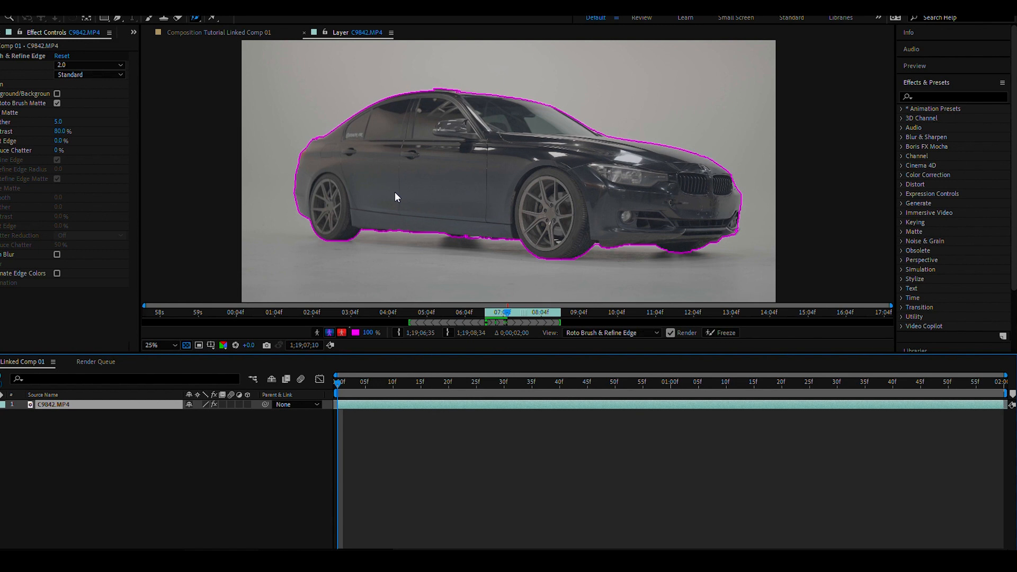
pyautogui.press('space')
pyautogui.scroll(3, 481, 153)
pyautogui.moveTo(477, 134)
pyautogui.mouseDown()
pyautogui.moveTo(469, 198)
pyautogui.moveTo(510, 313)
pyautogui.mouseUp()
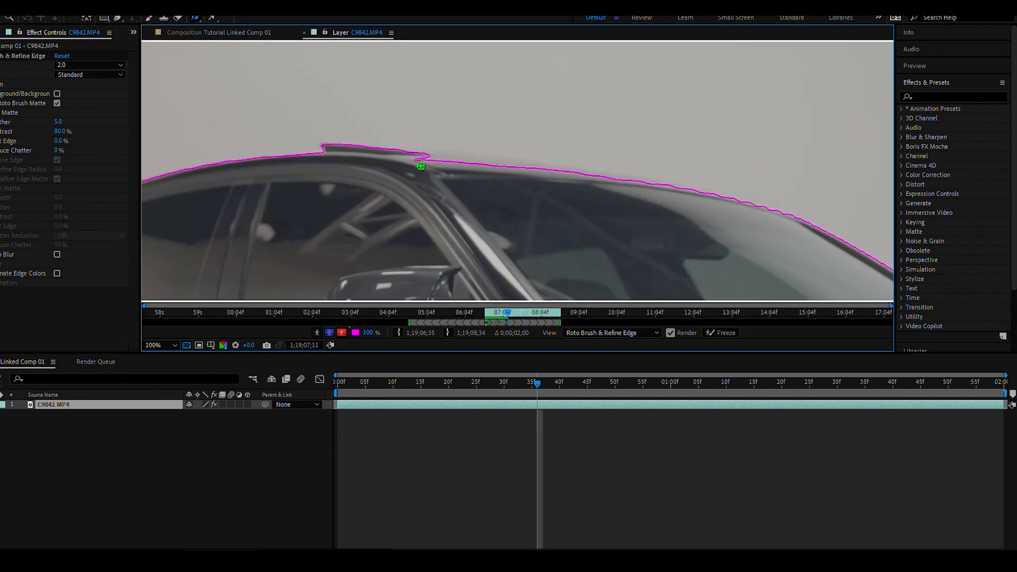
pyautogui.moveTo(415, 154); pyautogui.dragTo(546, 171)
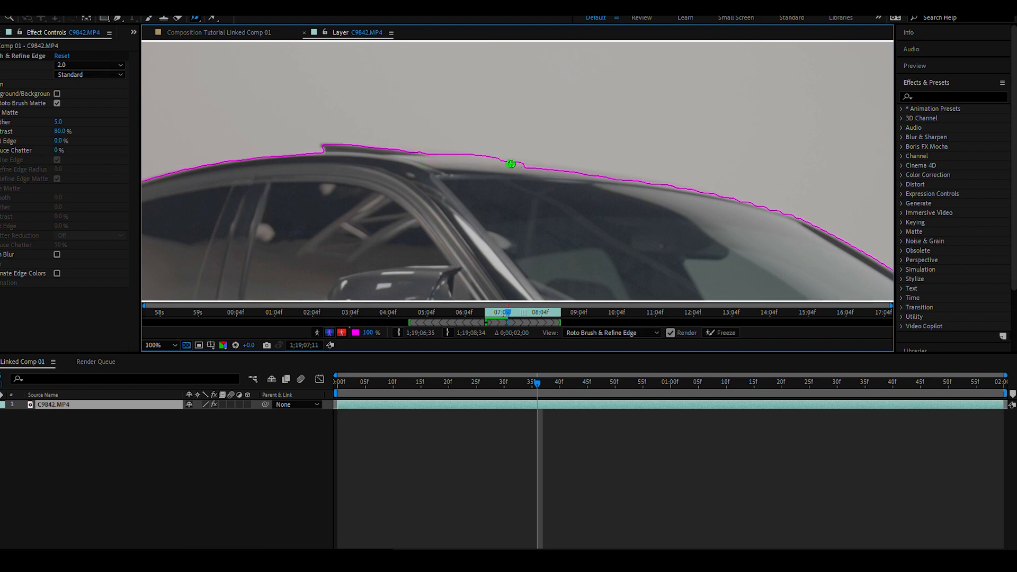
pyautogui.scroll(-4, 538, 191)
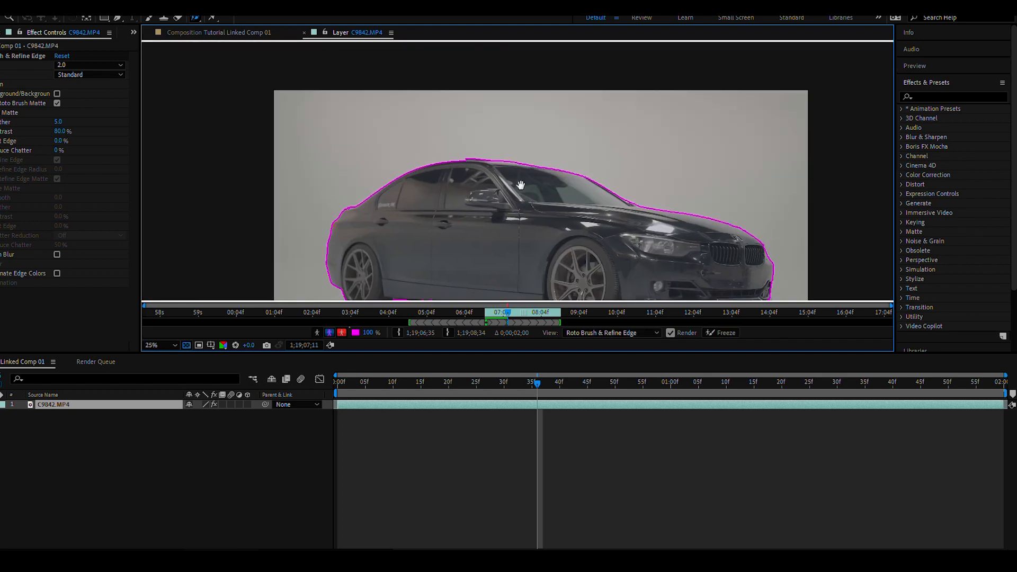
pyautogui.scroll(2, 485, 257)
pyautogui.scroll(4, 485, 258)
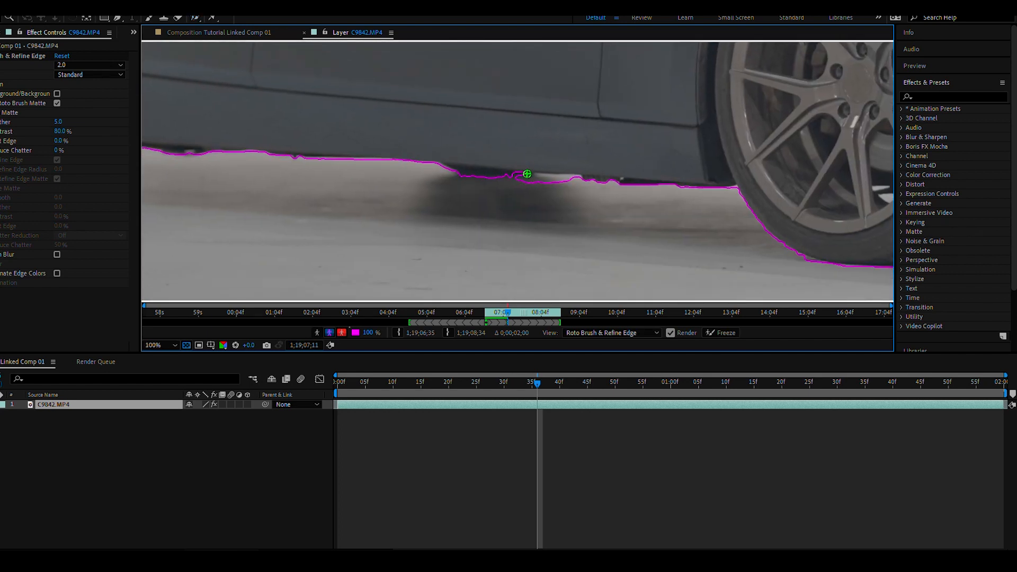
pyautogui.scroll(-4, 496, 178)
pyautogui.scroll(4, 705, 236)
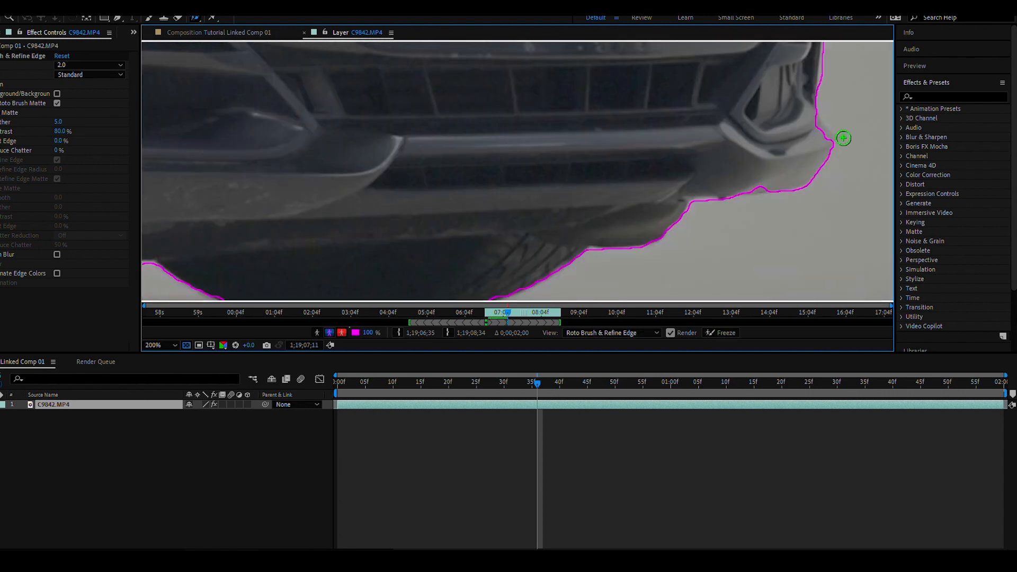
pyautogui.scroll(-4, 681, 174)
# - Propagate the car selection further through the clip and freeze the Roto Brush result
pyautogui.press('space')
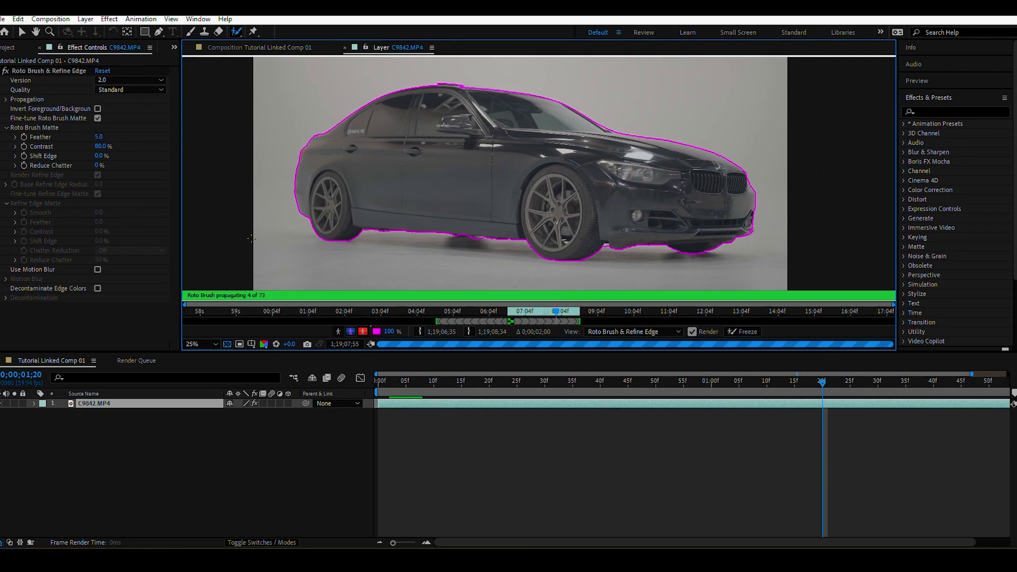
pyautogui.scroll(-2, 545, 169)
pyautogui.click(524, 311)
pyautogui.scroll(2, 547, 169)
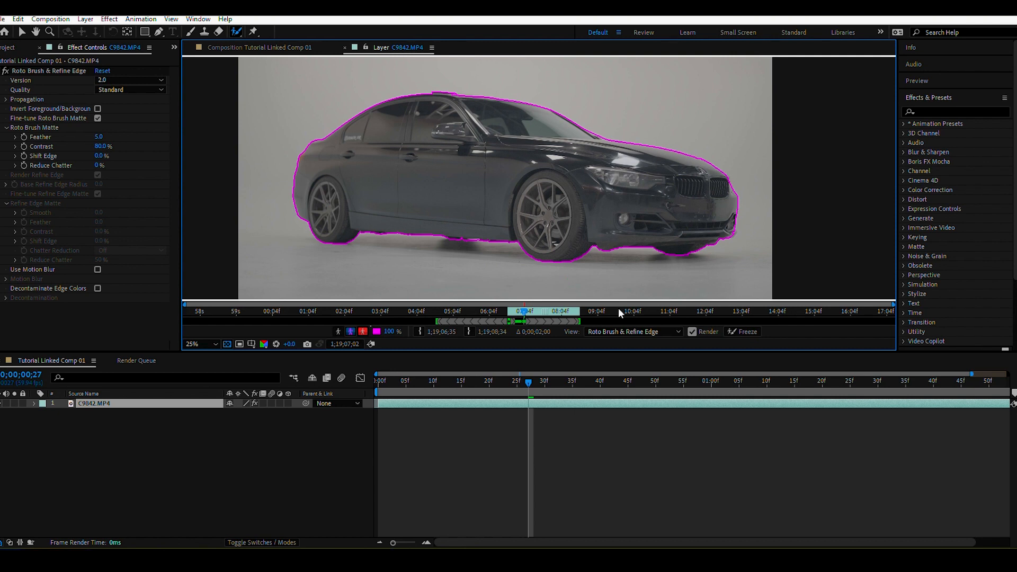
pyautogui.click(737, 333)
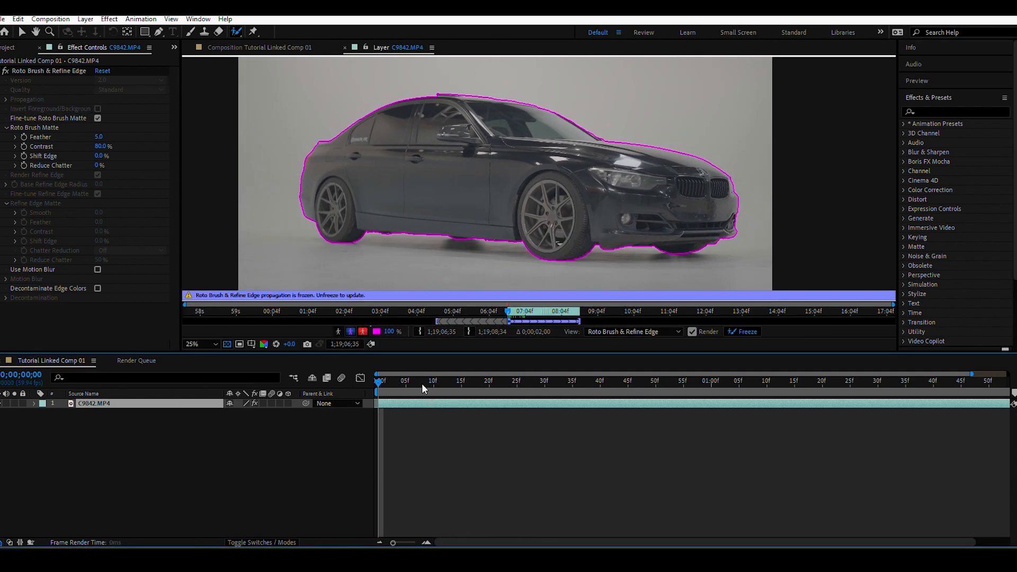
pyautogui.moveTo(394, 387); pyautogui.dragTo(566, 391)
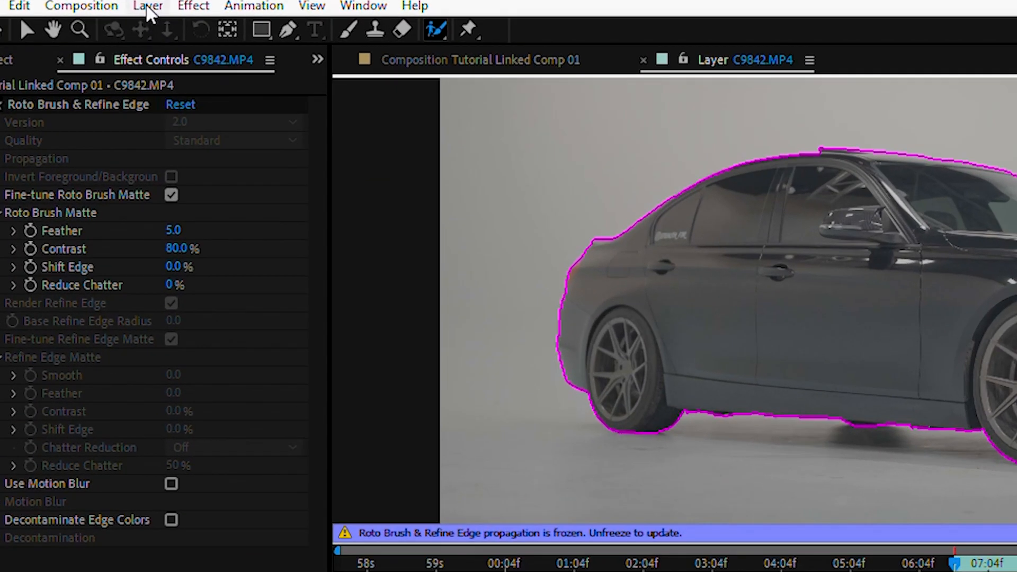
# - Auto-trace the car layer's Alpha channel over the work area with 1 px tolerance and 50% threshold
pyautogui.click(148, 6)
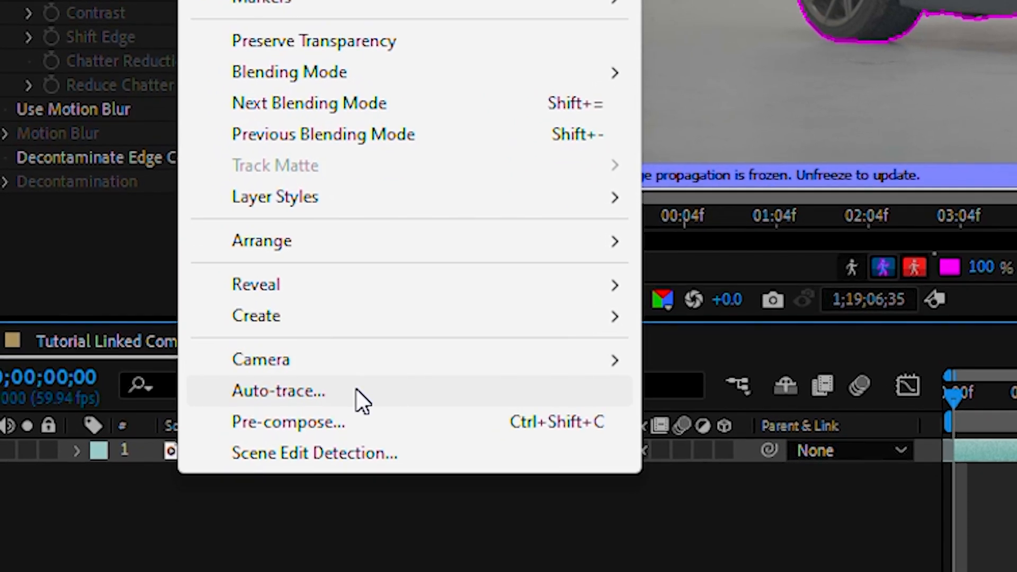
pyautogui.click(359, 402)
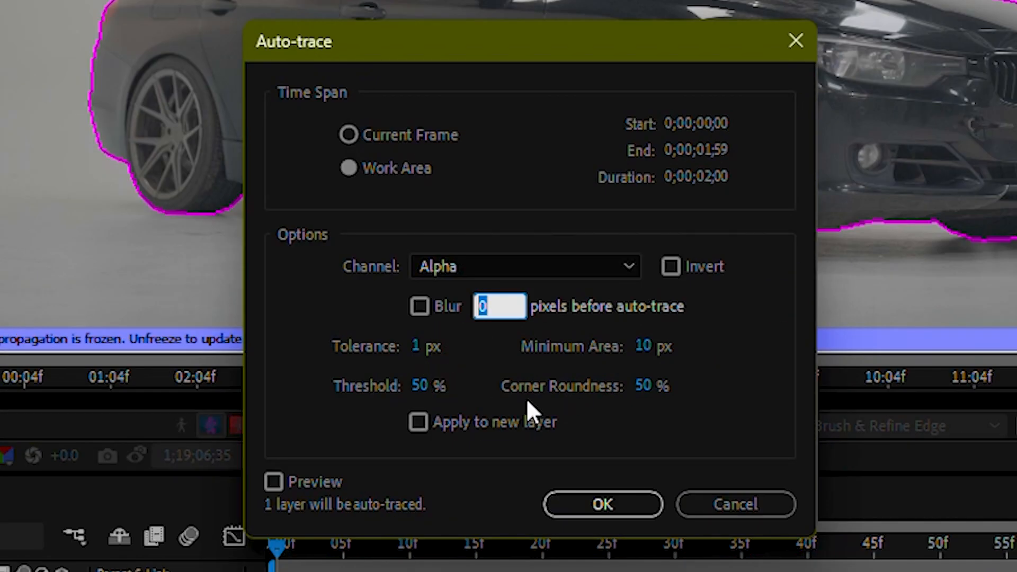
pyautogui.click(600, 504)
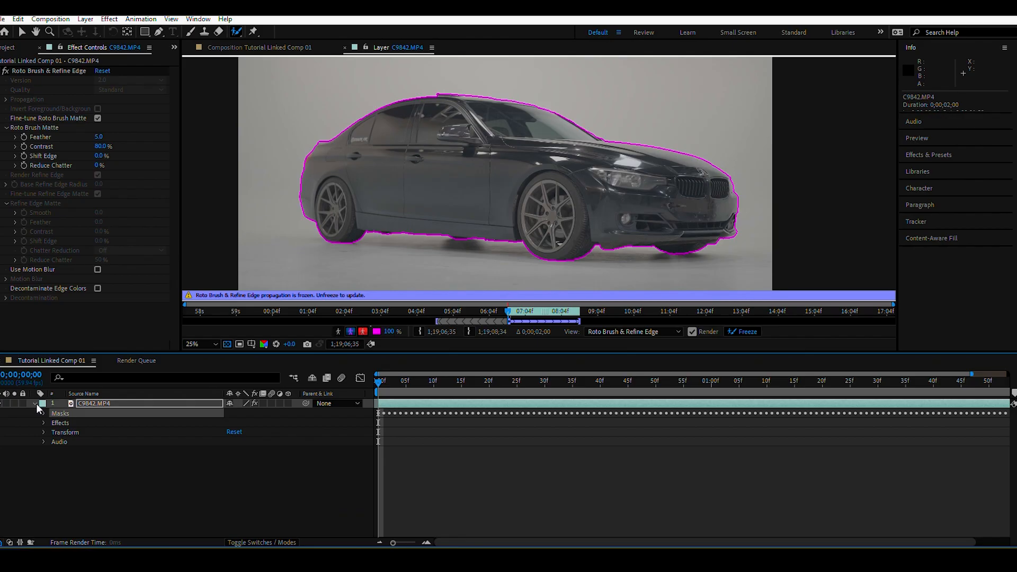
# - Close the layer view and delete the stray Mask 2 and Mask 3, keeping only the car outline in Mask 1
pyautogui.click(36, 404)
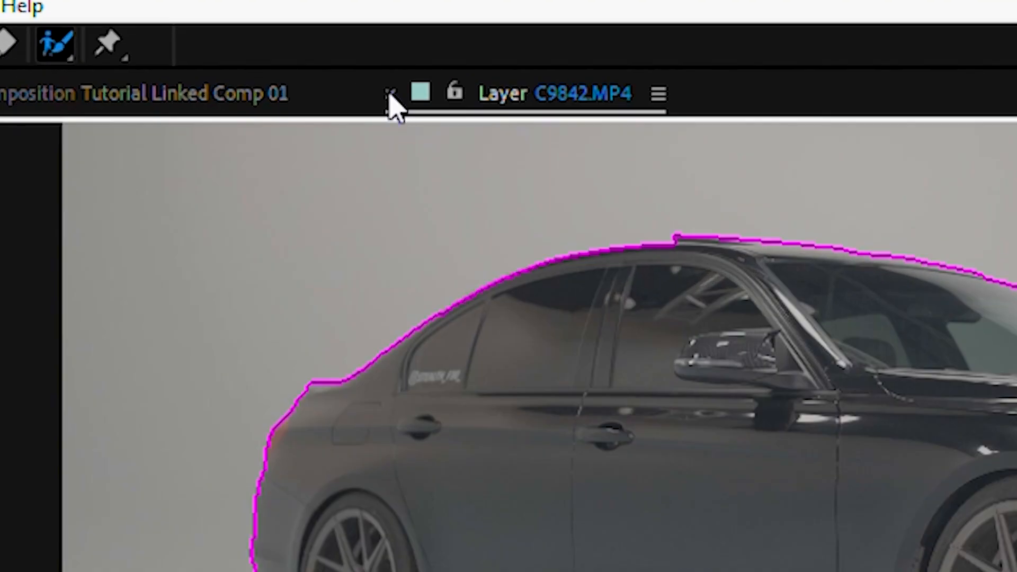
pyautogui.click(345, 48)
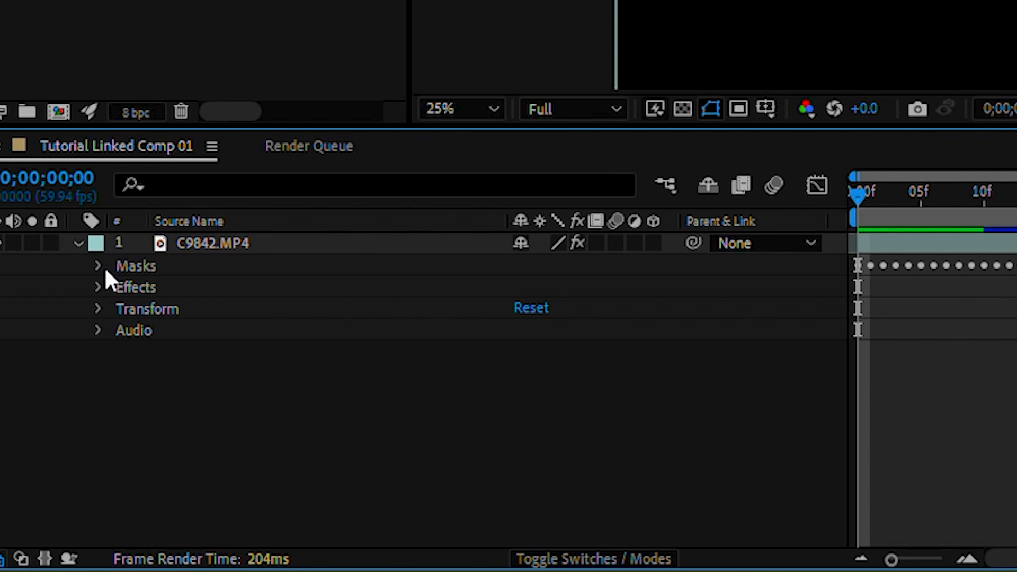
pyautogui.click(98, 267)
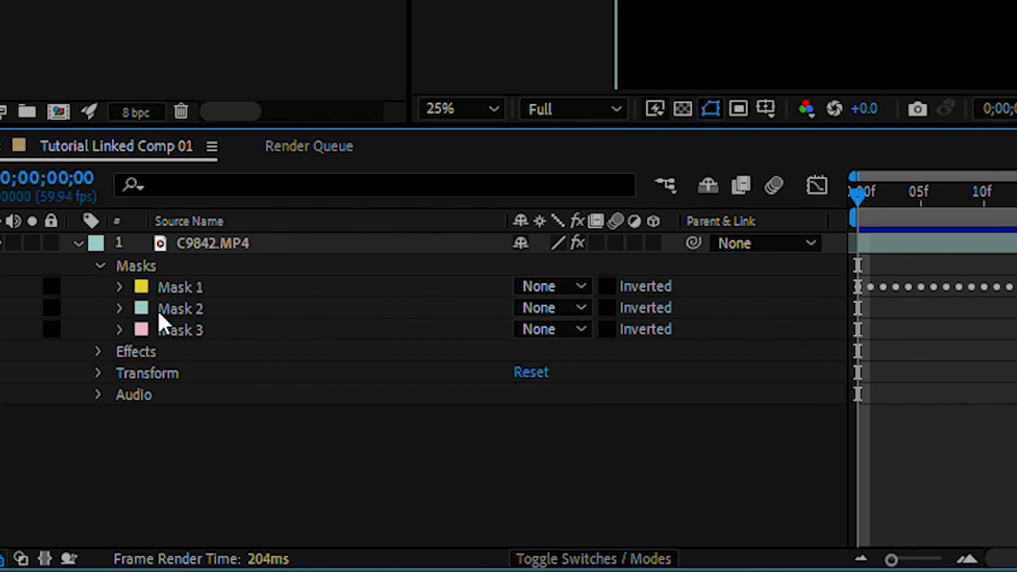
pyautogui.click(196, 309)
pyautogui.click(209, 332)
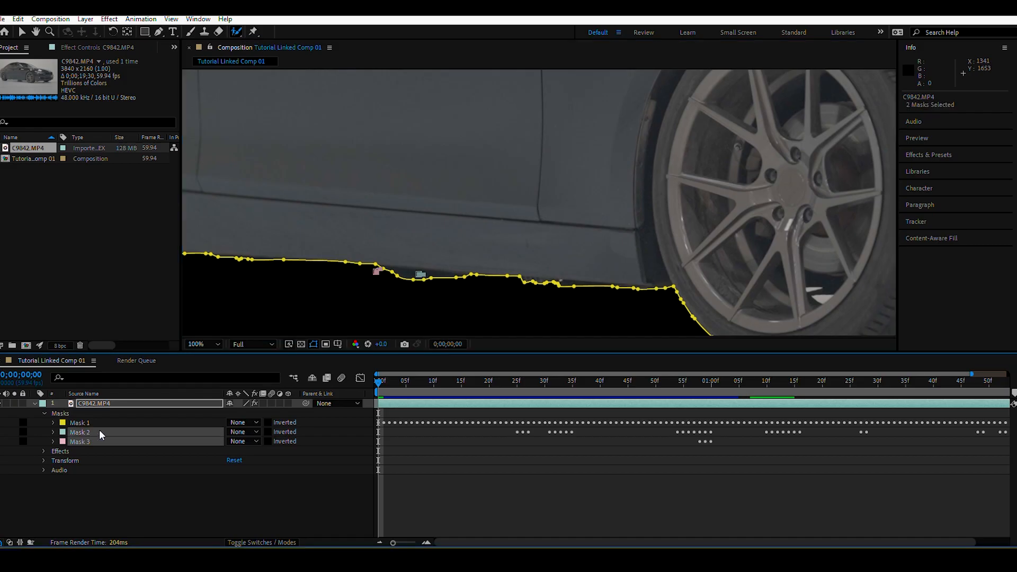
pyautogui.press('Delete')
pyautogui.click(101, 426)
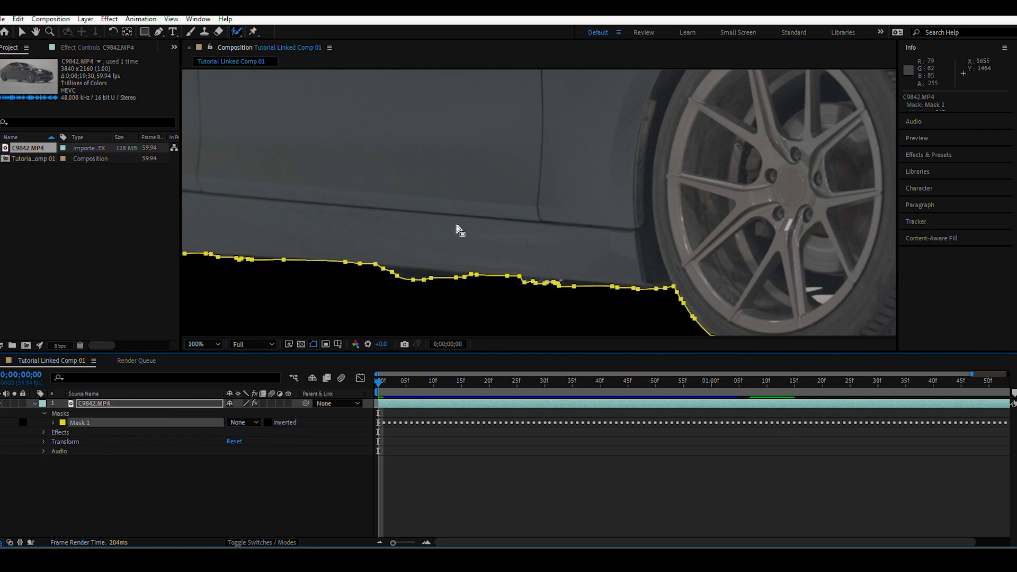
pyautogui.scroll(-6, 450, 225)
pyautogui.scroll(2, 437, 220)
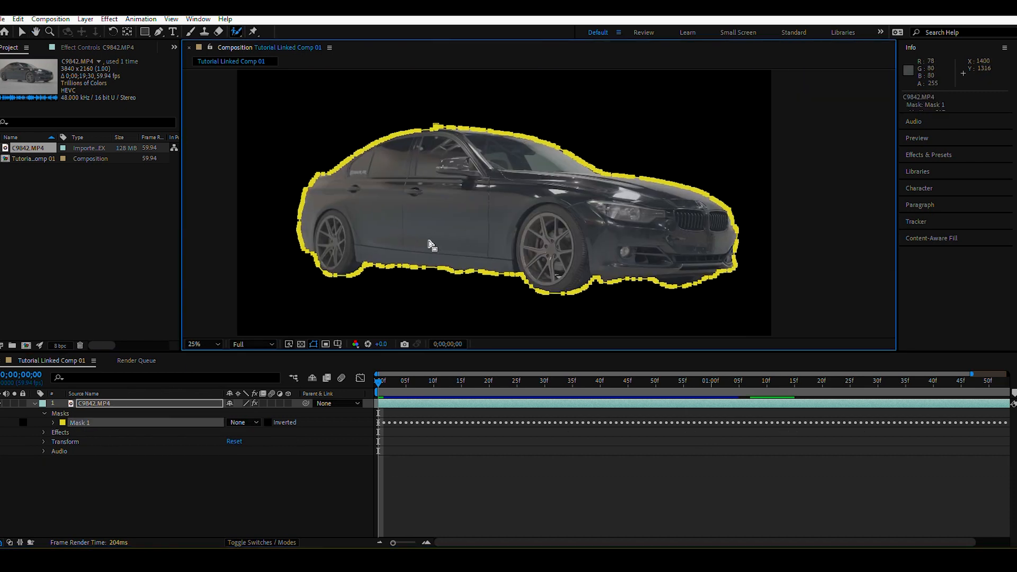
# - Duplicate the C9842.MP4 layer and delete the masks from the upper copy
pyautogui.click(104, 402)
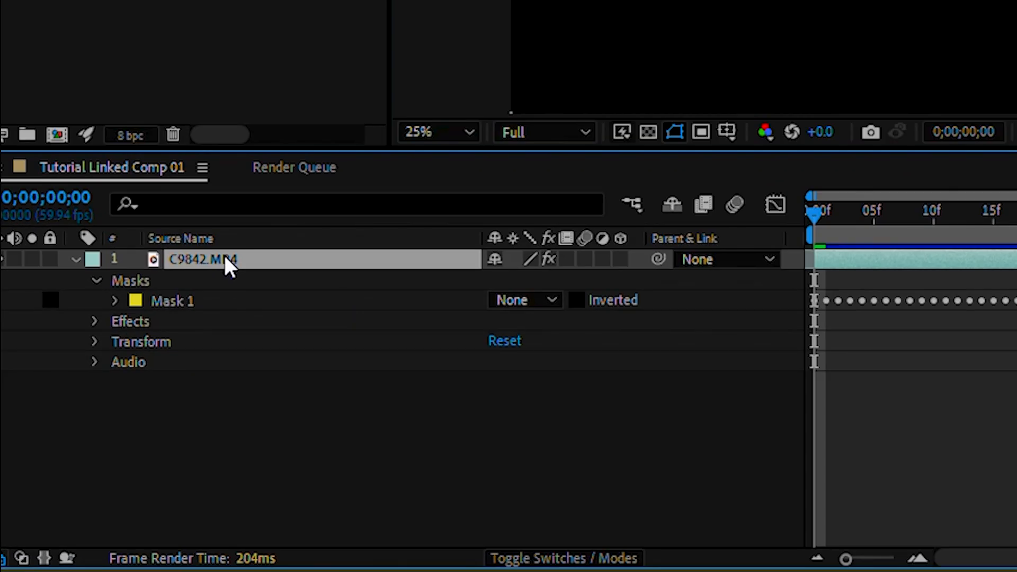
pyautogui.hotkey('ctrl', 'd')
pyautogui.click(75, 260)
pyautogui.click(215, 284)
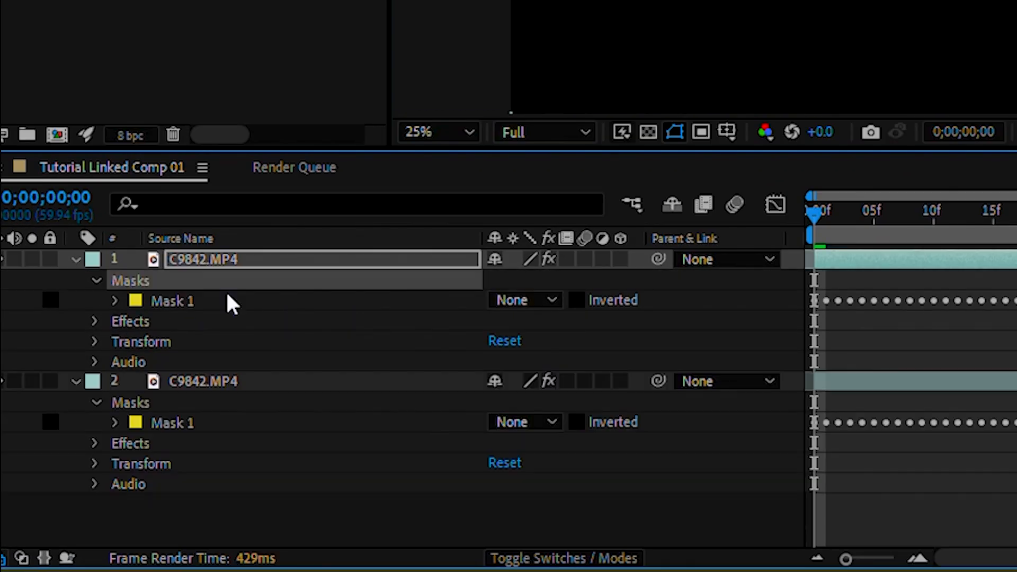
pyautogui.press('Delete')
# - Remove the Roto Brush & Refine Edge effect from the upper C9842.MP4 copy
pyautogui.click(106, 286)
pyautogui.click(95, 282)
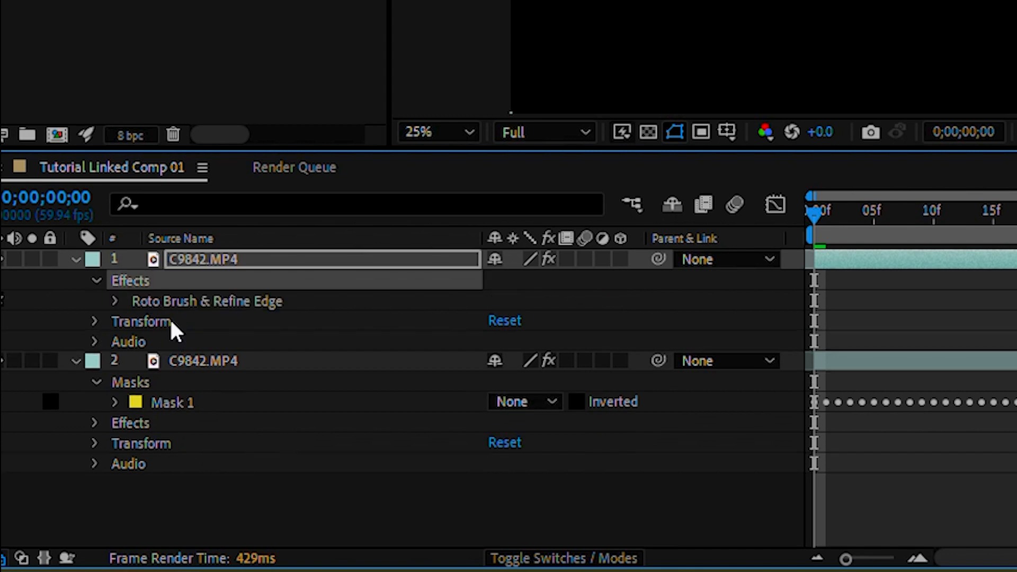
pyautogui.click(199, 303)
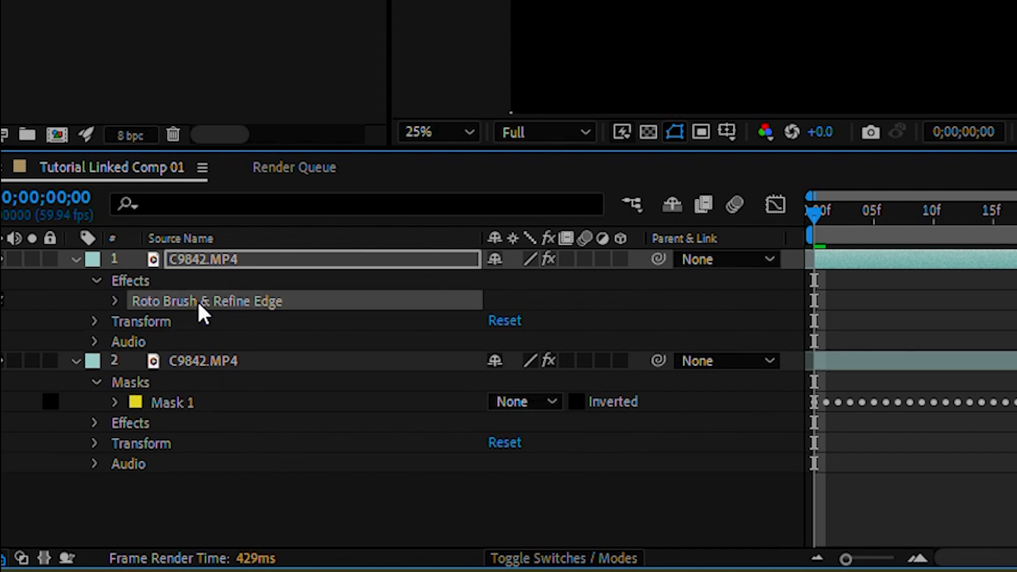
pyautogui.press('Delete')
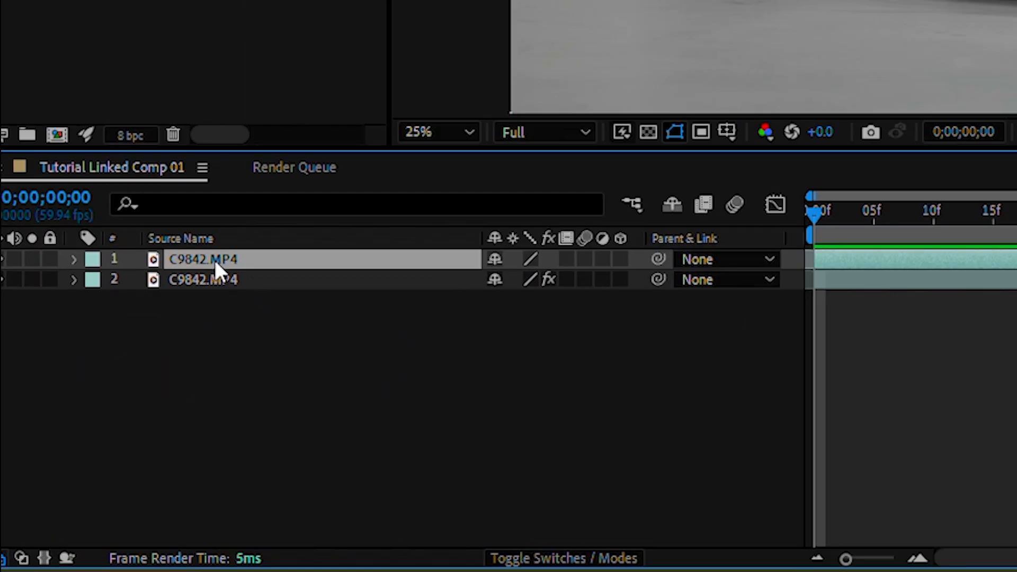
# - Move the clean footage copy below the masked layer and rename it "base"
pyautogui.moveTo(99, 404); pyautogui.dragTo(94, 407)
pyautogui.moveTo(203, 267); pyautogui.dragTo(199, 293)
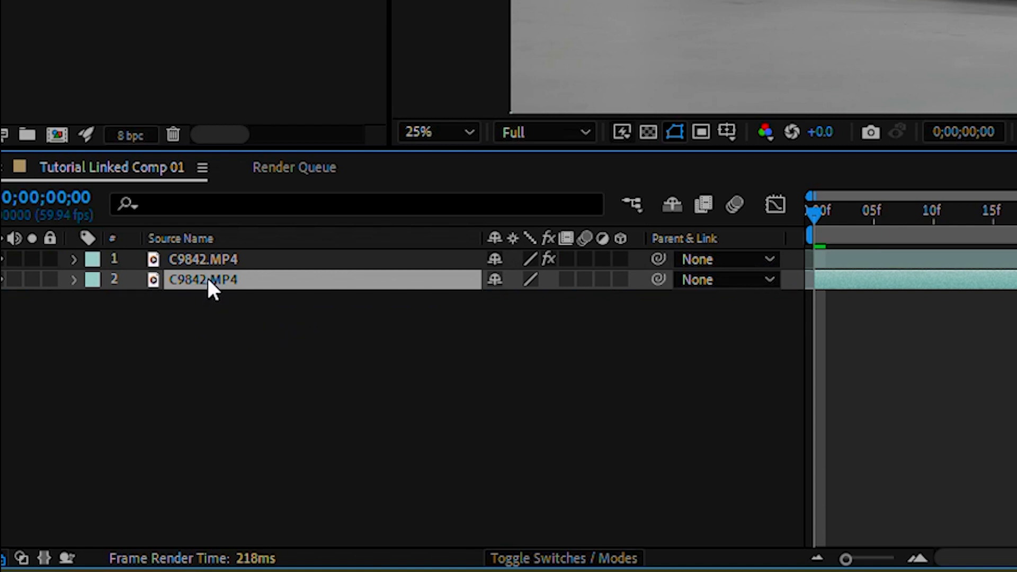
pyautogui.press('Return')
pyautogui.write('b')
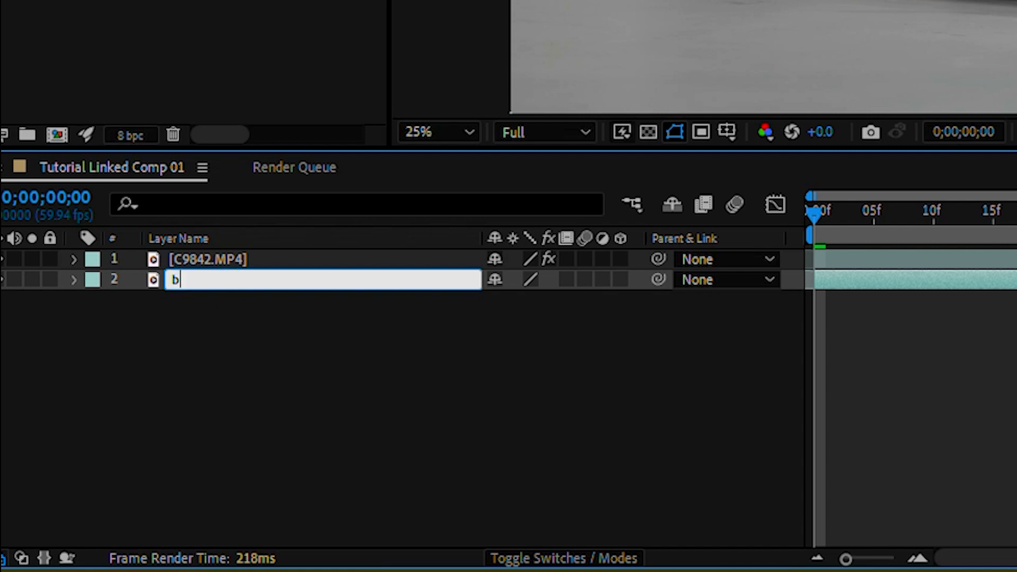
pyautogui.press('Return')
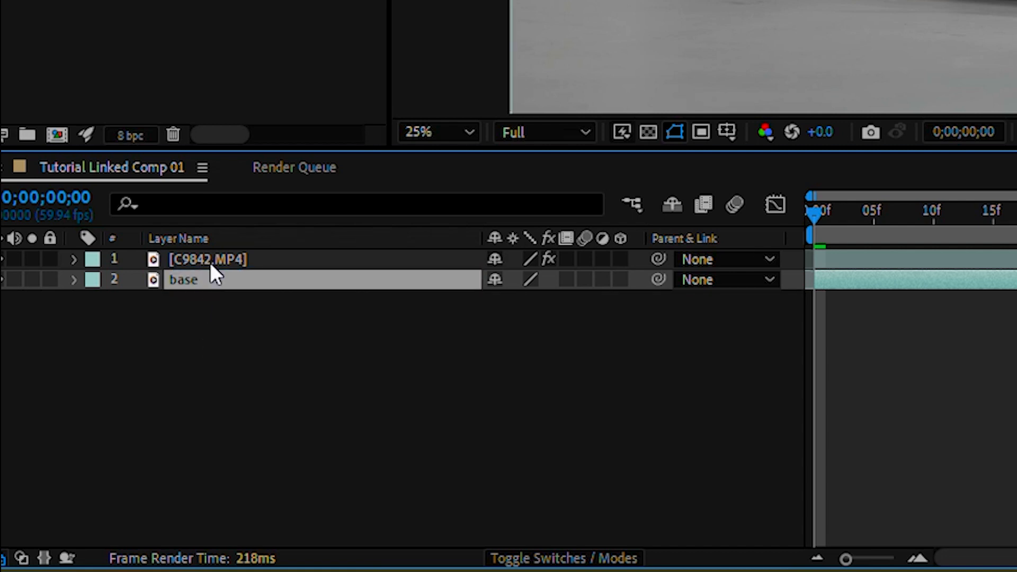
# - Rename the masked car layer as "mask"
pyautogui.click(211, 259)
pyautogui.press('Return')
pyautogui.write('mask')
pyautogui.press('Return')
# - Duplicate the mask layer and rename the copy "effect"
pyautogui.hotkey('ctrl', 'd')
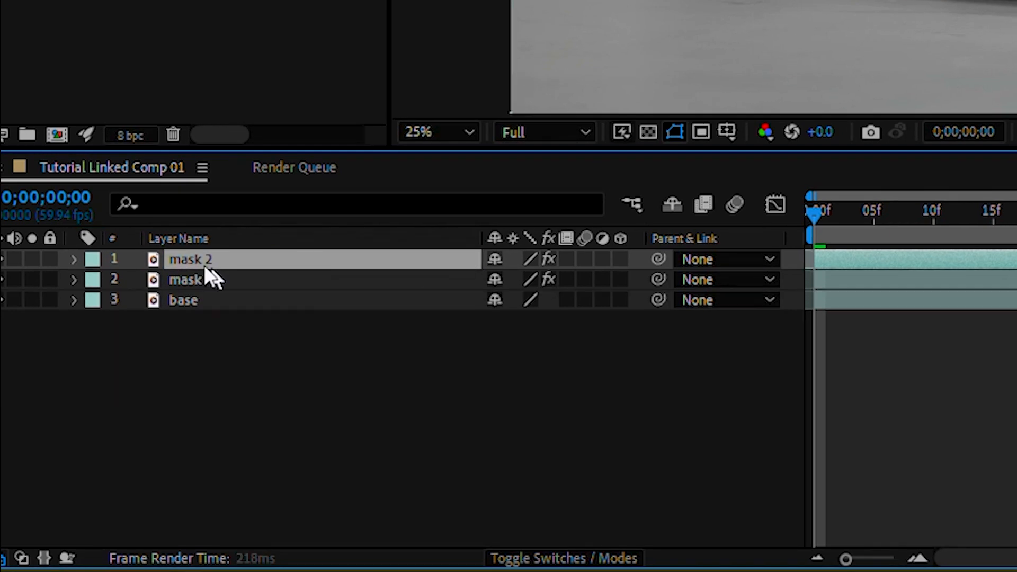
pyautogui.press('Return')
pyautogui.write('effe')
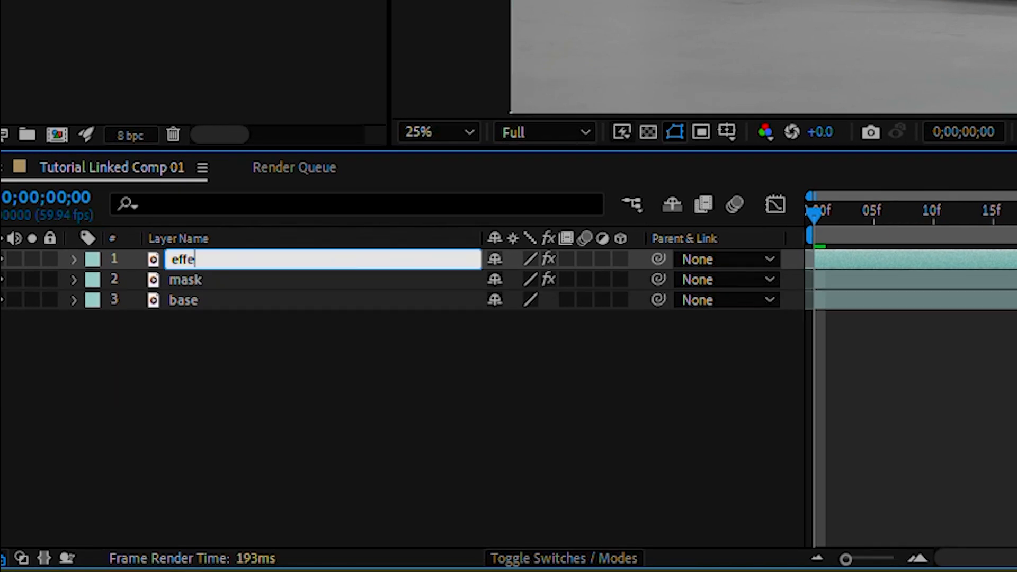
pyautogui.write('ct')
pyautogui.press('Return')
# - Search the effects for "turbul" and apply Turbulent Displace to the effect layer
pyautogui.click(912, 155)
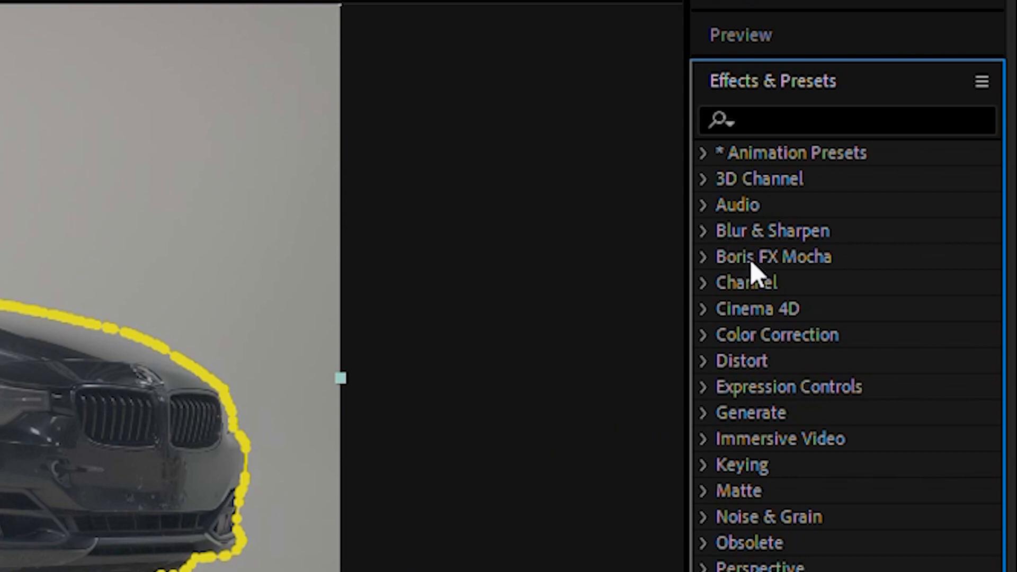
pyautogui.click(774, 119)
pyautogui.write('tur')
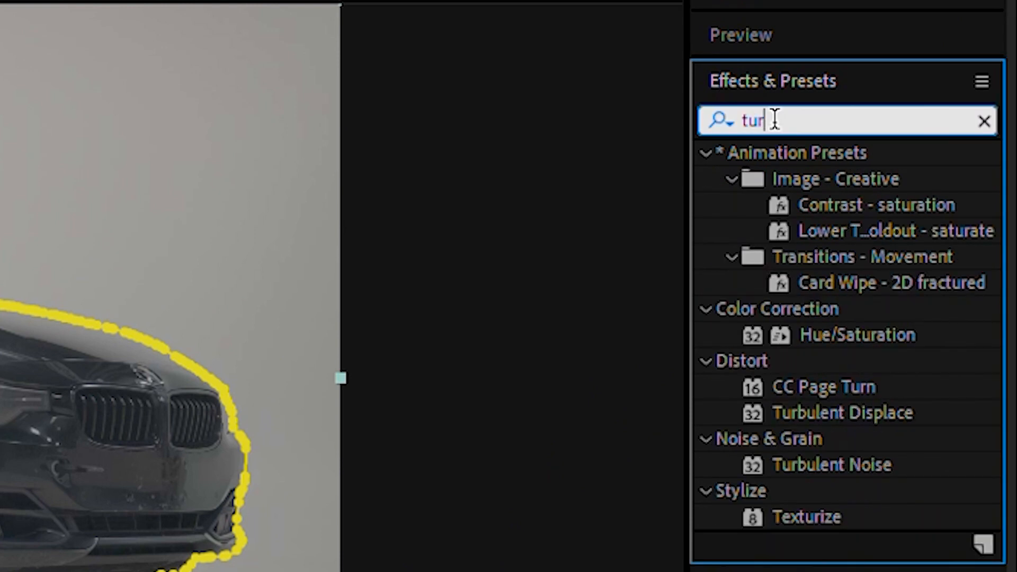
pyautogui.write('bul')
pyautogui.click(822, 179)
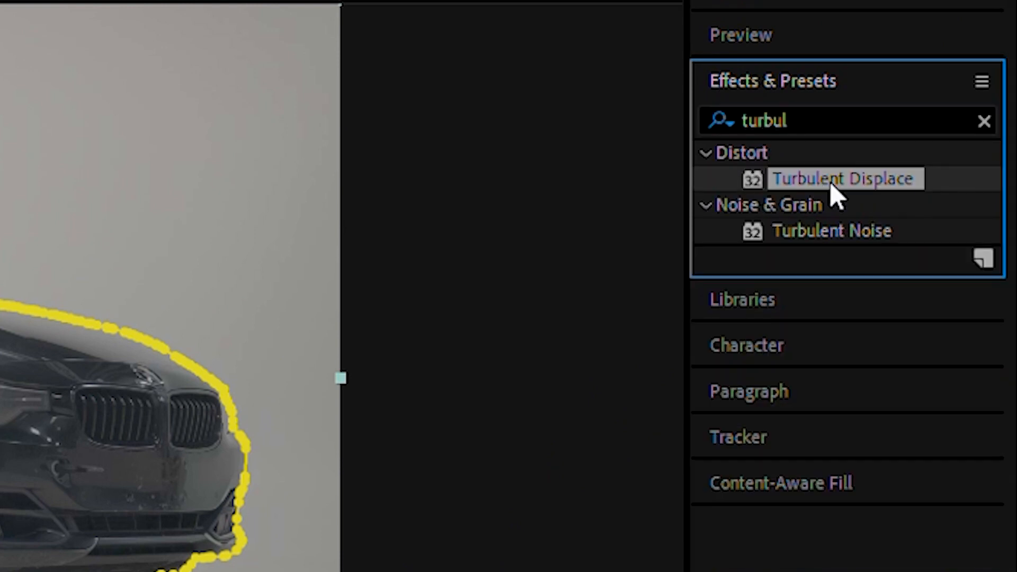
pyautogui.moveTo(842, 192); pyautogui.dragTo(461, 334)
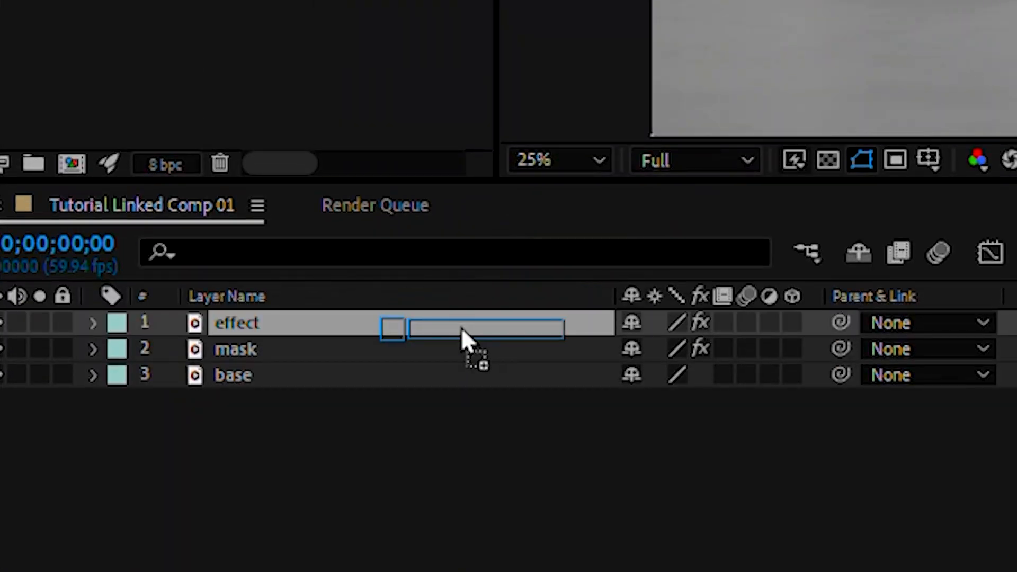
# - Move the effect layer below the mask layer and set its Turbulent Displace Amount to 430 and Size to 77
pyautogui.moveTo(266, 325); pyautogui.dragTo(284, 357)
pyautogui.moveTo(103, 415); pyautogui.dragTo(103, 415)
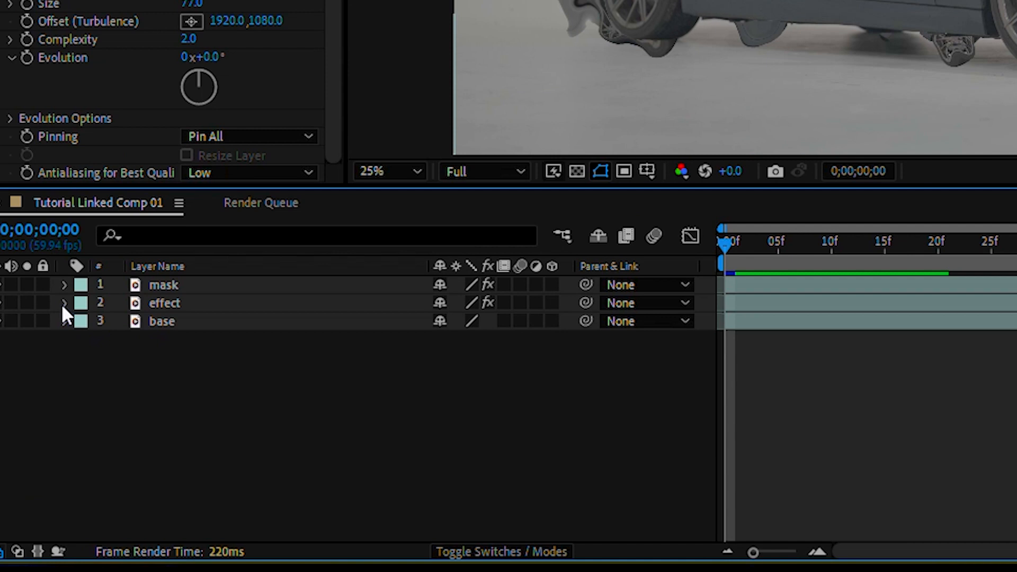
# - Show the effect layer's transform properties and enable Scale keyframing at the first frame
pyautogui.click(34, 413)
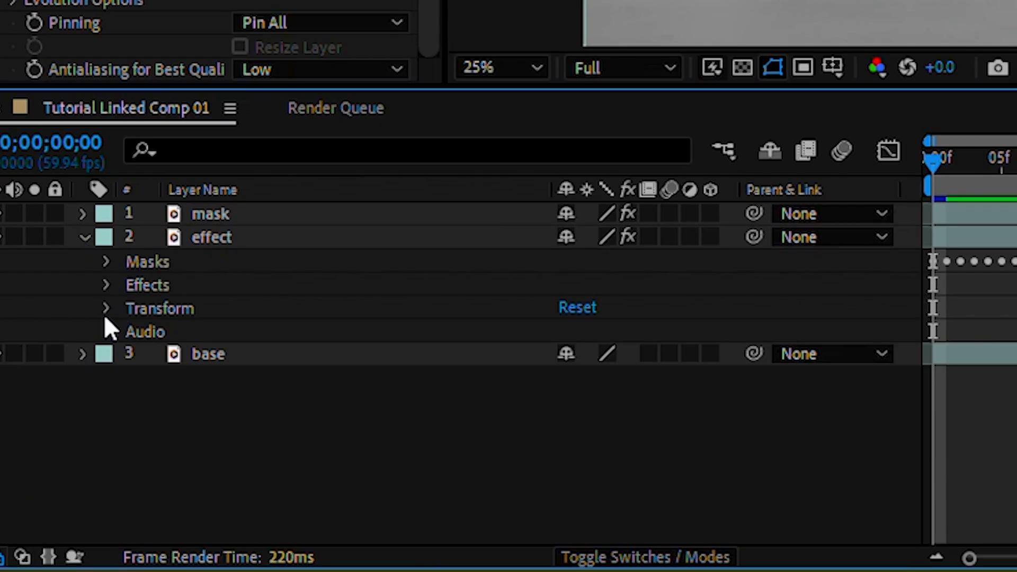
pyautogui.click(106, 309)
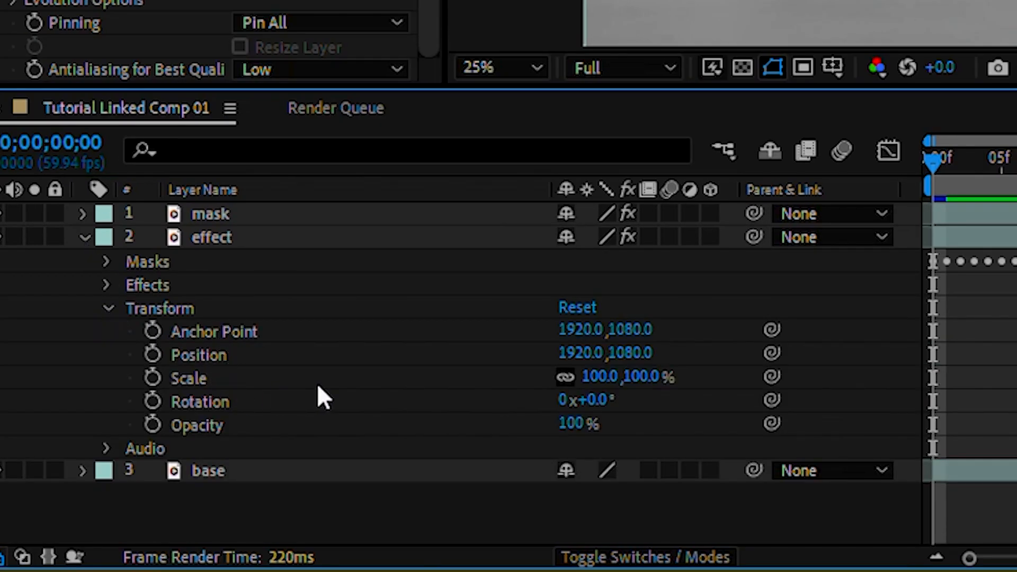
pyautogui.click(163, 377)
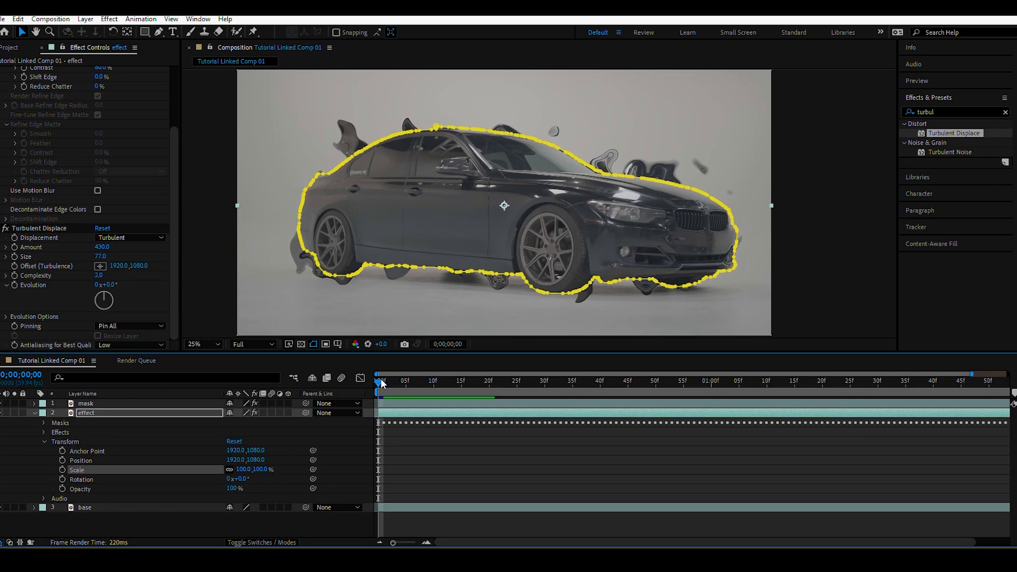
pyautogui.moveTo(379, 386); pyautogui.dragTo(784, 393)
pyautogui.moveTo(697, 392); pyautogui.dragTo(345, 377)
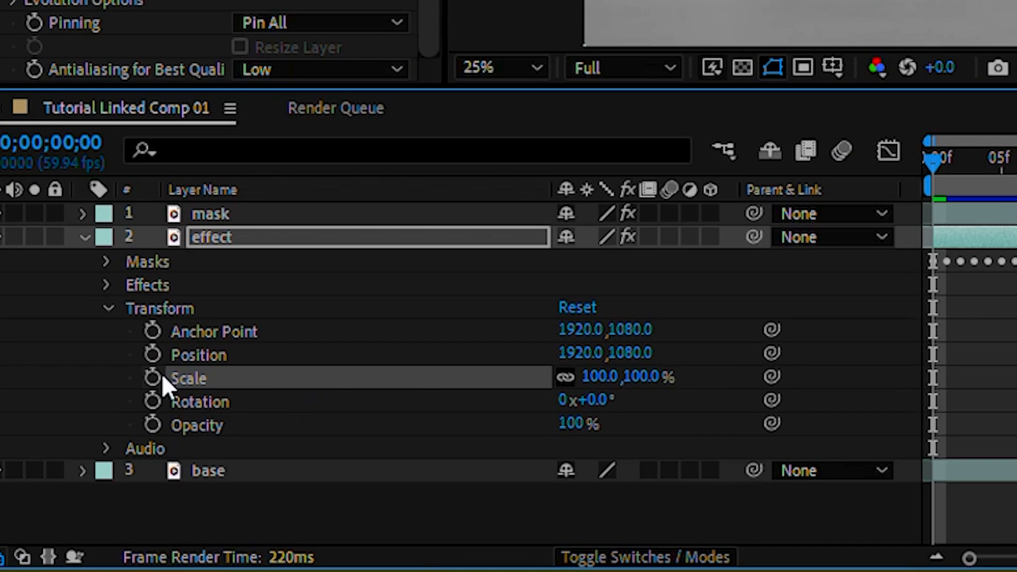
pyautogui.click(140, 391)
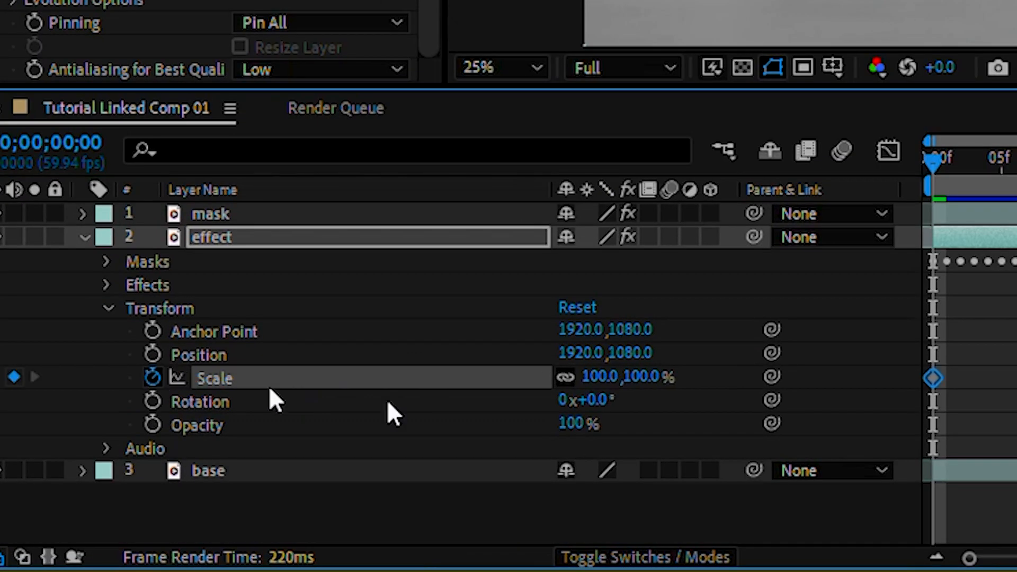
# - Set the effect layer's Scale to 117% at the first frame and 123% at 0;00;01;59
pyautogui.moveTo(592, 384); pyautogui.dragTo(606, 377)
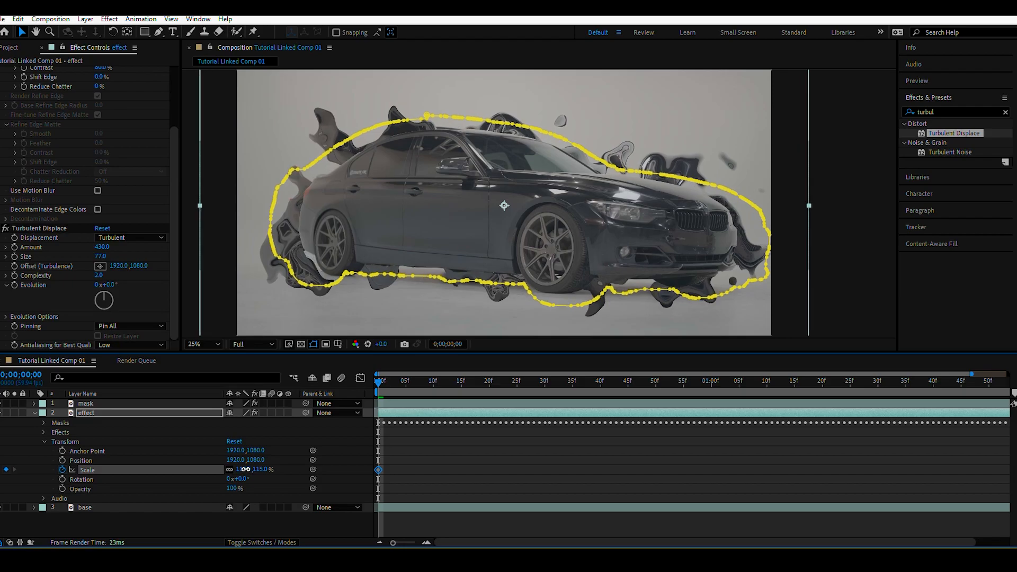
pyautogui.moveTo(245, 470); pyautogui.dragTo(246, 470)
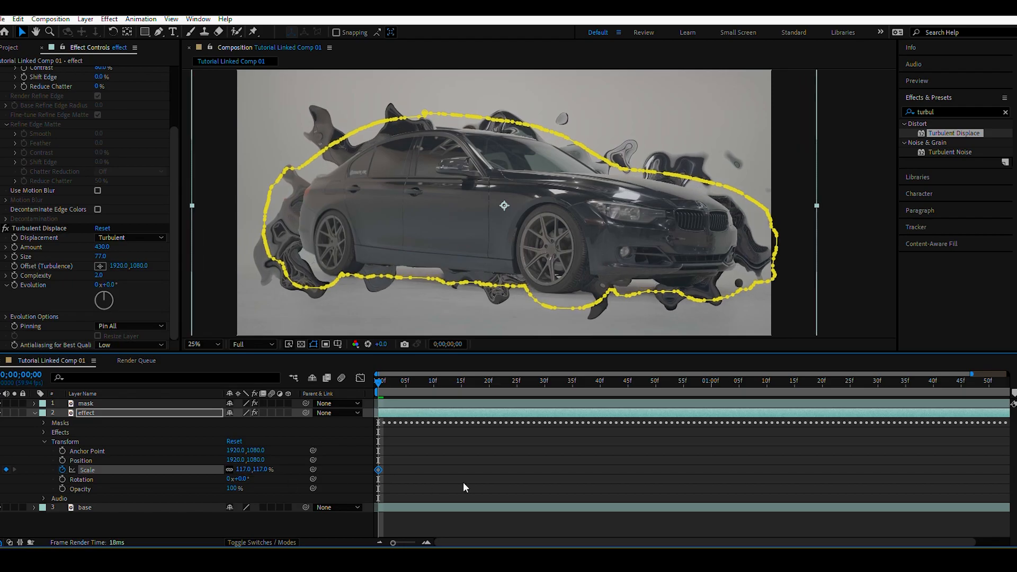
pyautogui.press('space')
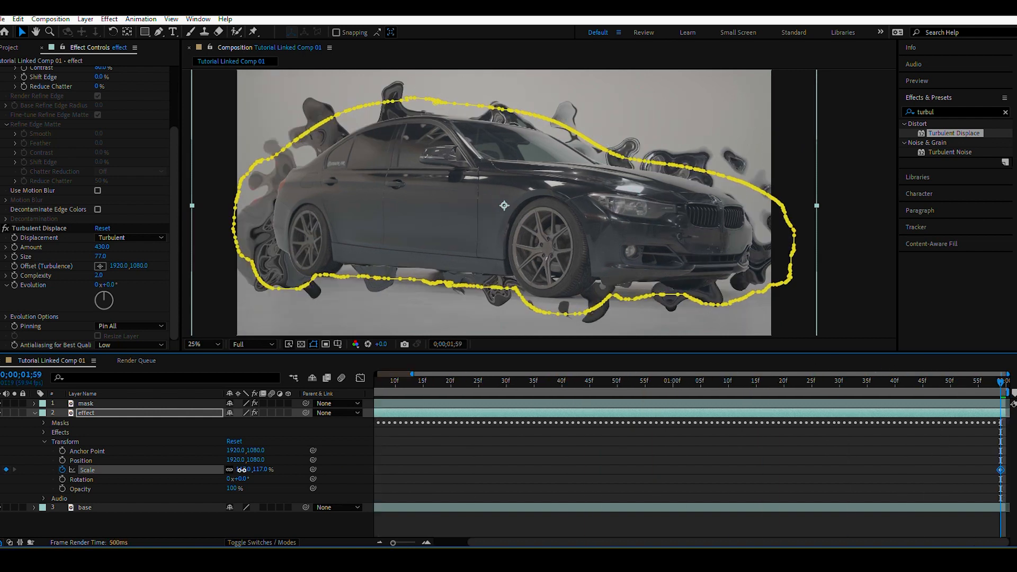
pyautogui.moveTo(242, 469); pyautogui.dragTo(244, 470)
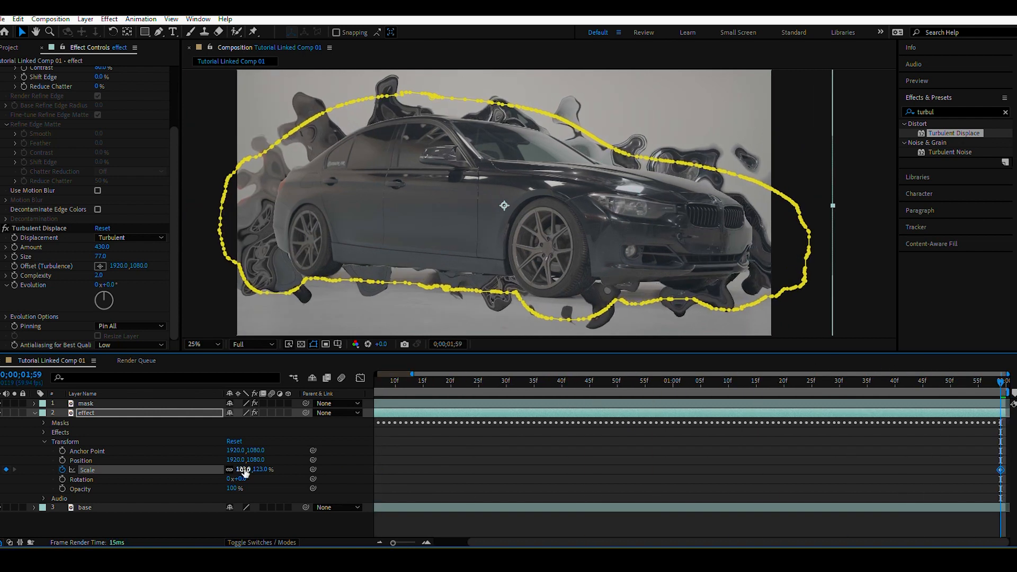
# - Enable keyframing for Turbulent Displace Amount and Size at the first frame, and lower the Amount at 0;00;01;59
pyautogui.press('Home')
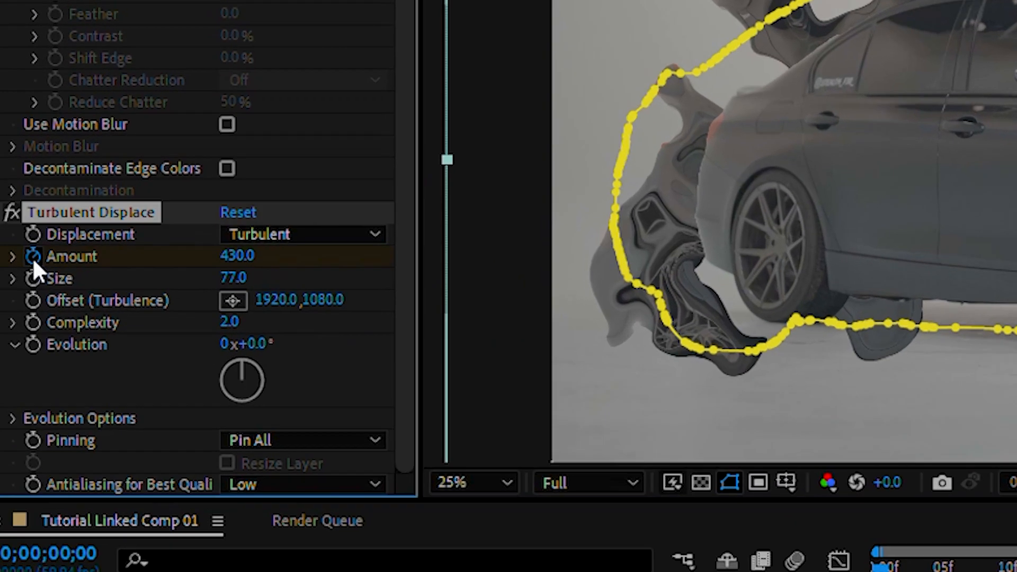
pyautogui.click(15, 247)
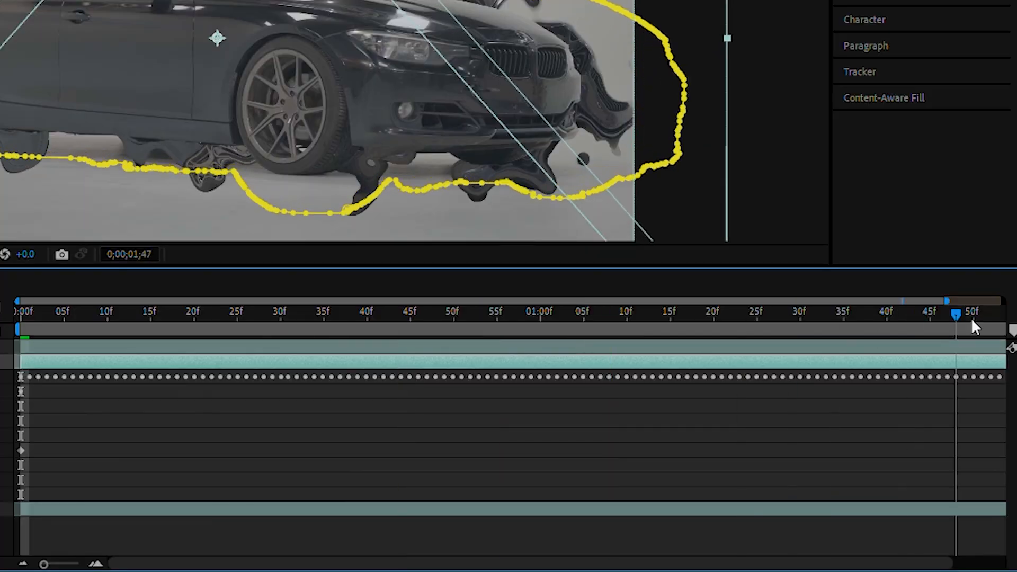
pyautogui.moveTo(973, 321); pyautogui.dragTo(1013, 322)
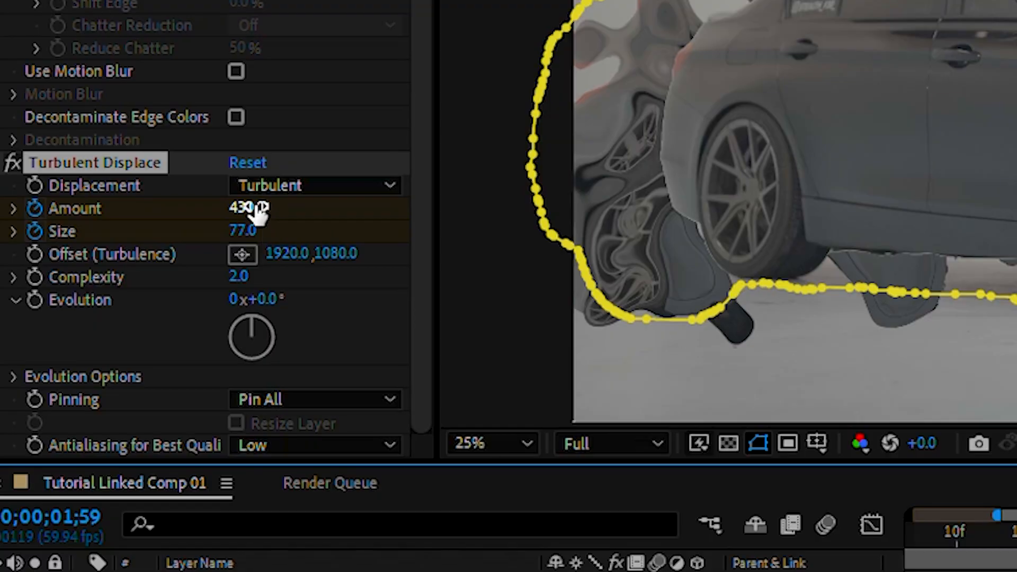
pyautogui.moveTo(256, 211)
pyautogui.mouseDown()
pyautogui.moveTo(229, 207)
pyautogui.moveTo(237, 207)
pyautogui.mouseUp()
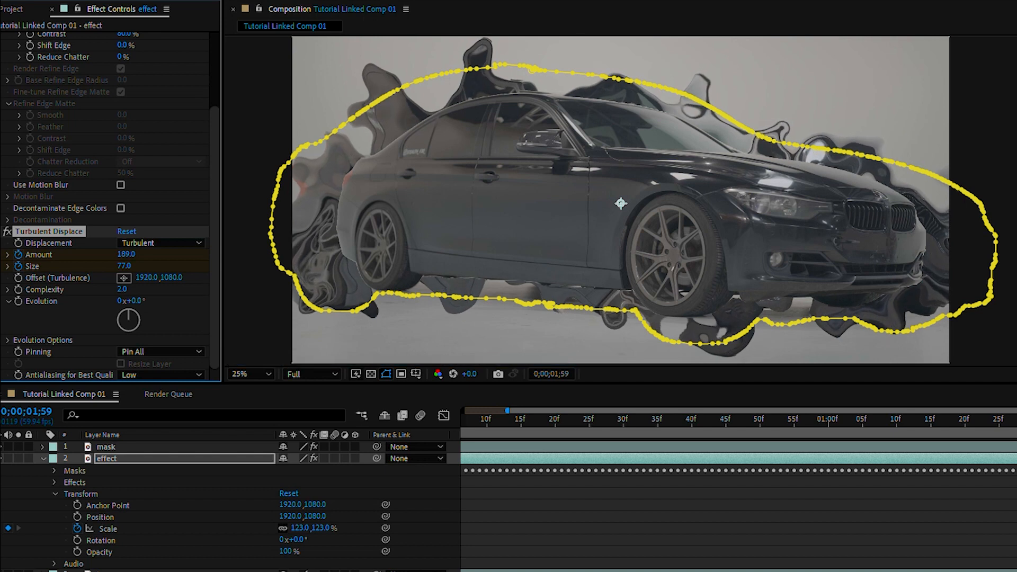
pyautogui.moveTo(126, 254); pyautogui.dragTo(102, 263)
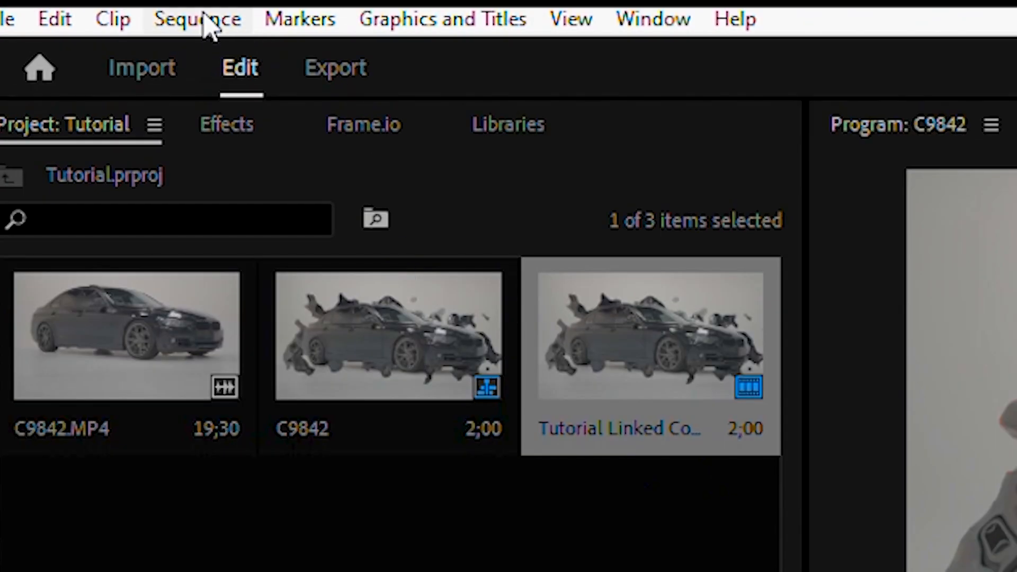
# - Switch to Premiere Pro and render the C9842 sequence from In to Out
pyautogui.click(67, 20)
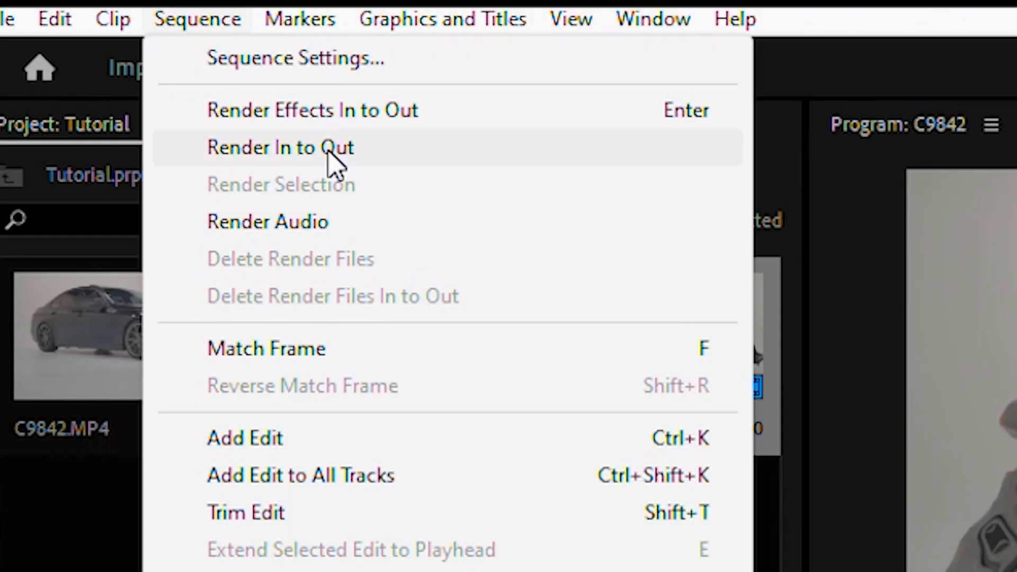
pyautogui.click(326, 150)
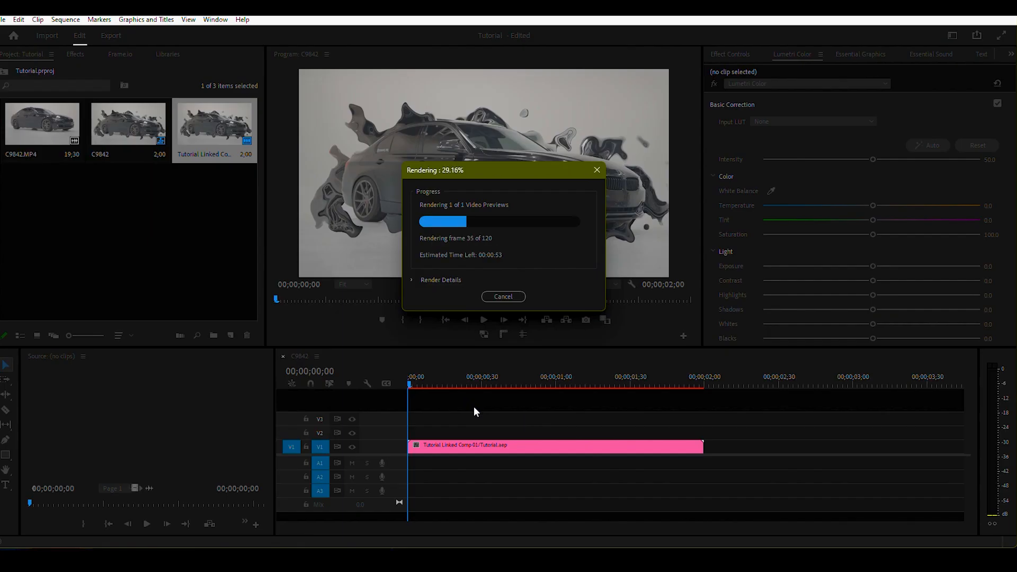